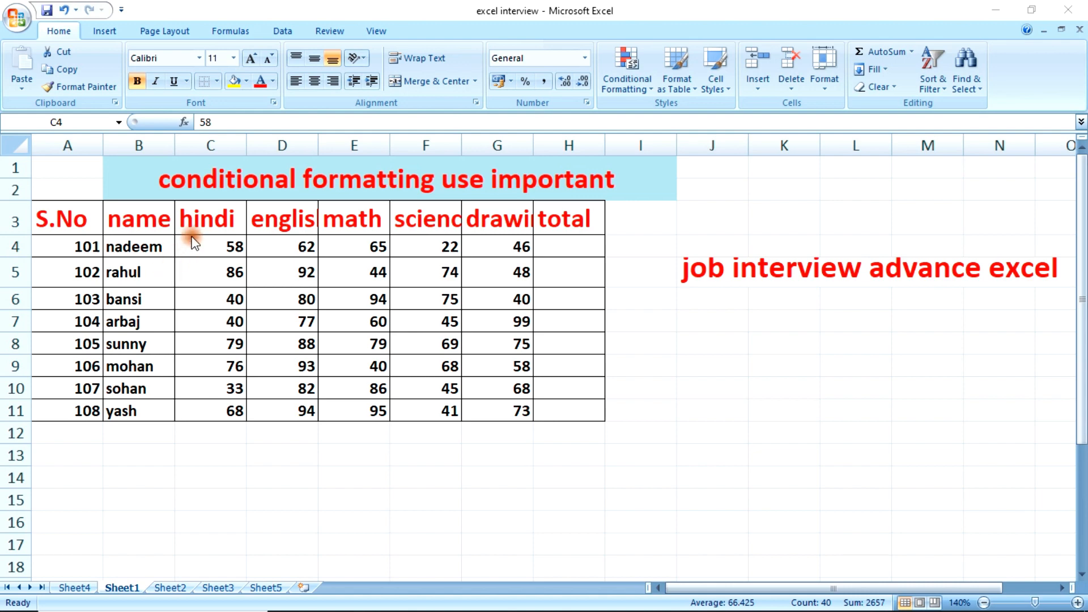
Preview a Greater Than highlight rule with the threshold 40 on the subject marks in C4:G11.
key(ctrl+shift+Right)
key(ctrl+shift+Down)
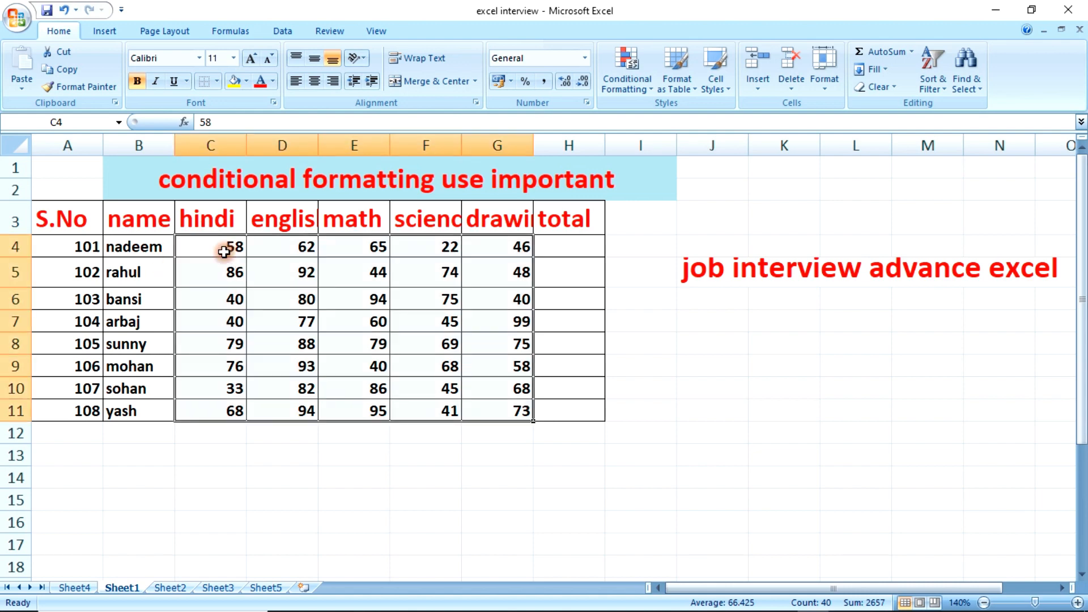
drag(220, 255, 486, 413)
click(652, 86)
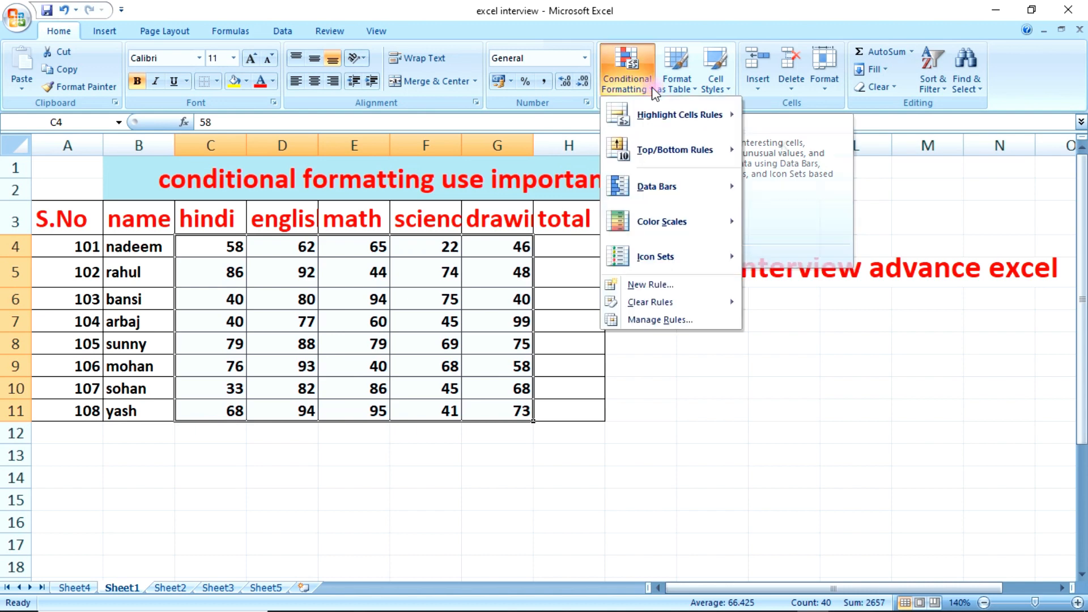
mouse_move(659, 115)
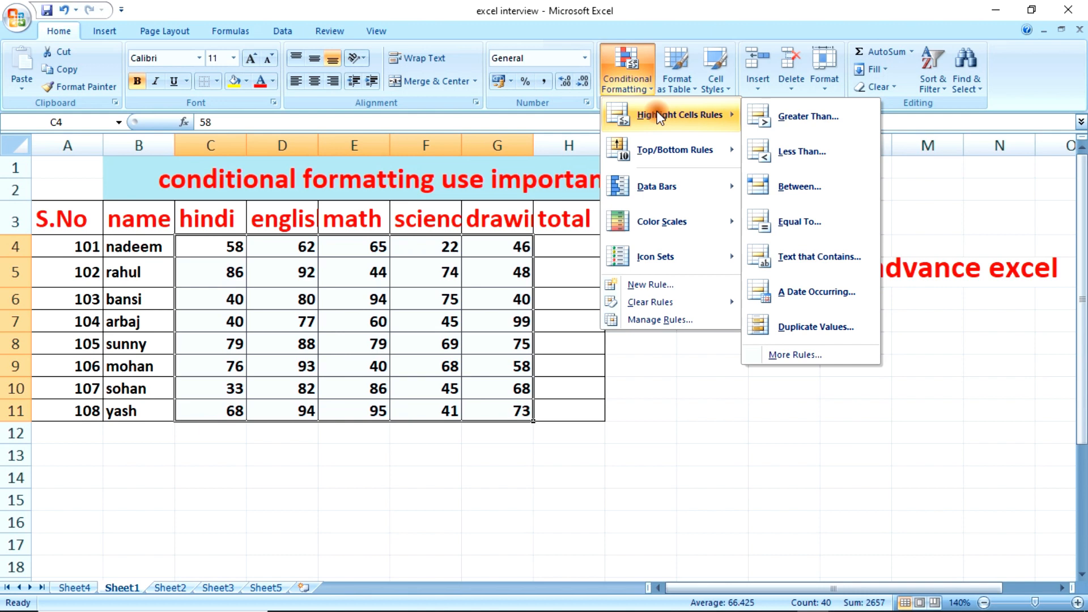
click(790, 117)
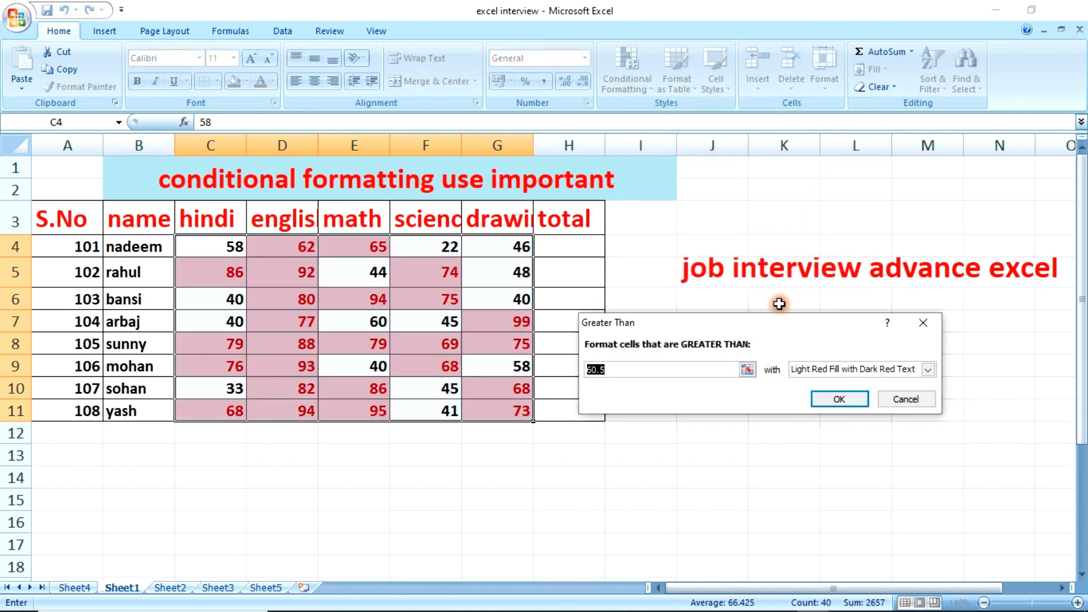
drag(779, 330, 629, 338)
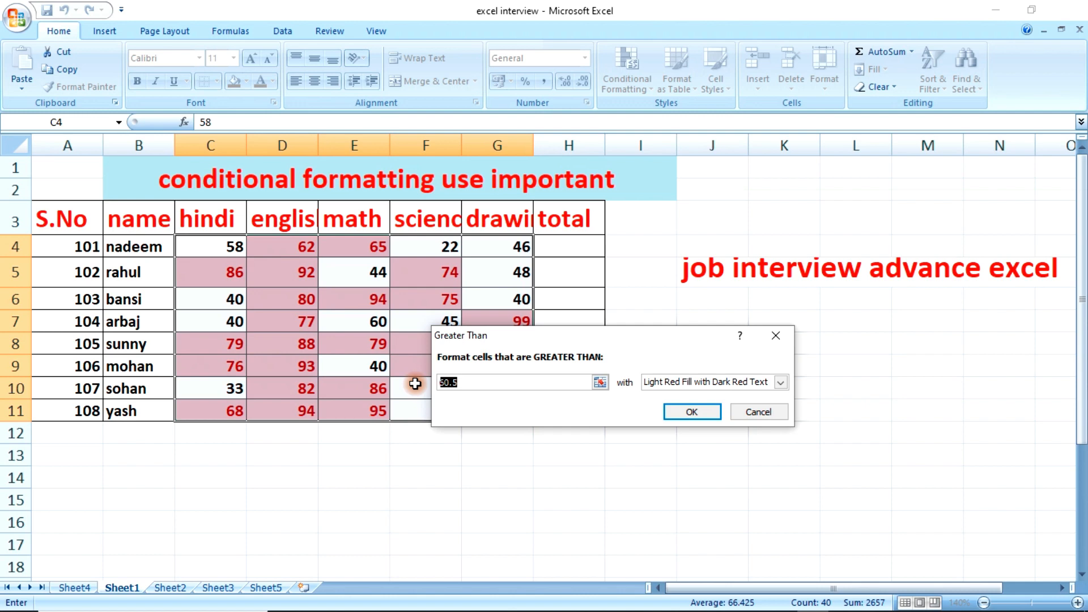
text(40)
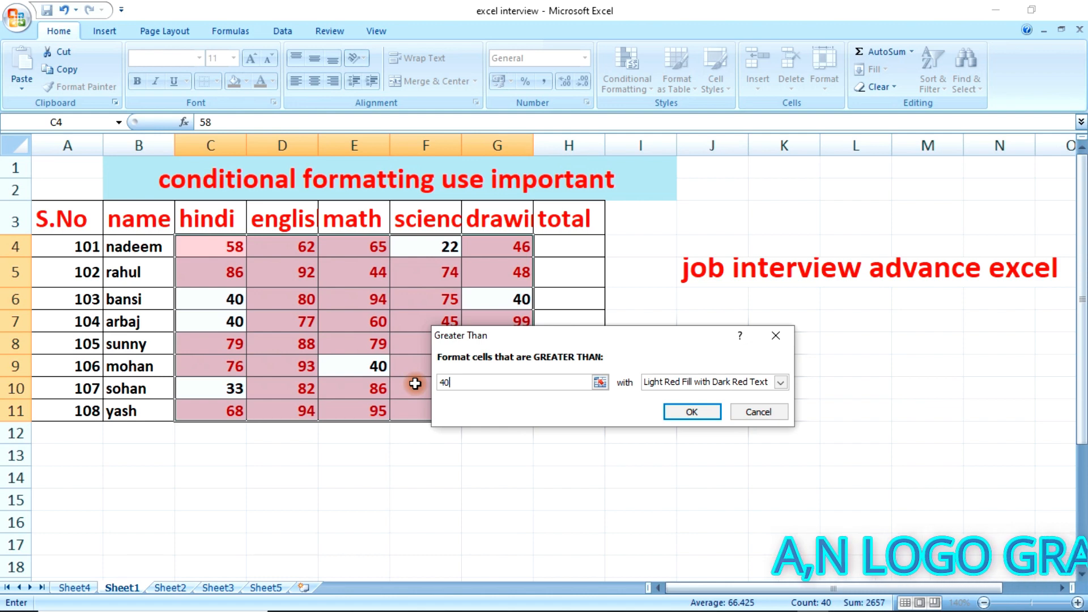
Set the Greater Than threshold to 70 to preview it on the marks, and dismiss the rule without applying it.
key(BackSpace)
key(BackSpace)
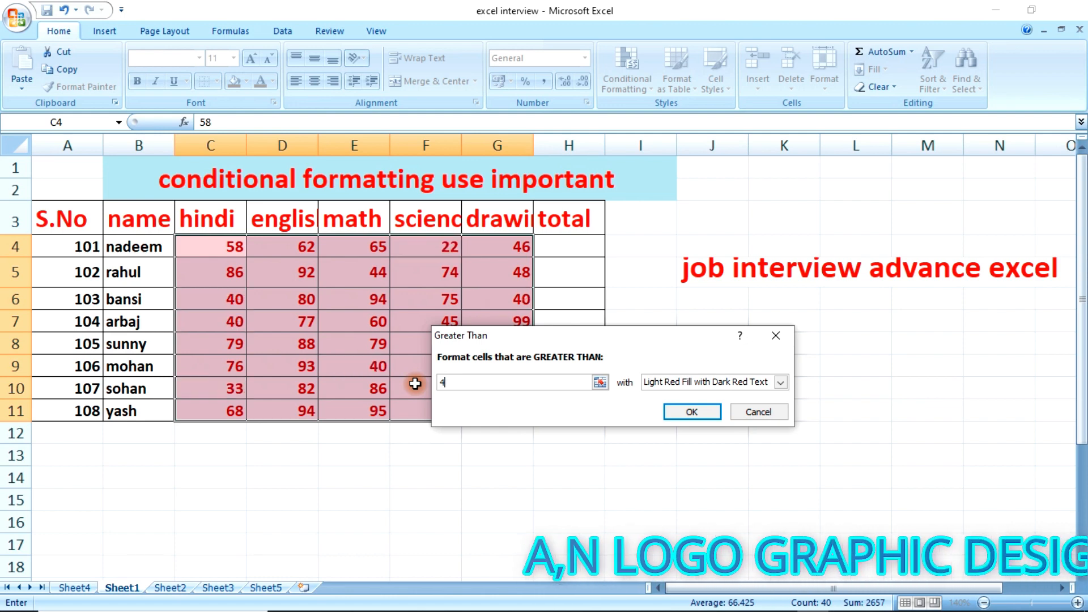
text(70)
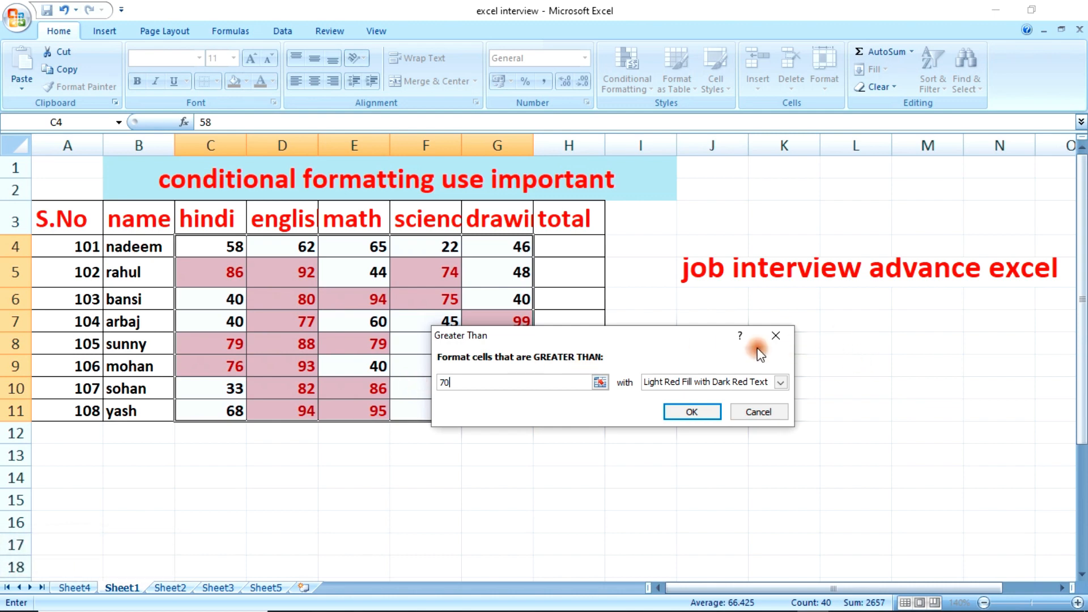
click(776, 335)
Preview a Less Than highlight rule with the threshold 45 on the marks in C4:G11, and dismiss it without applying.
click(652, 91)
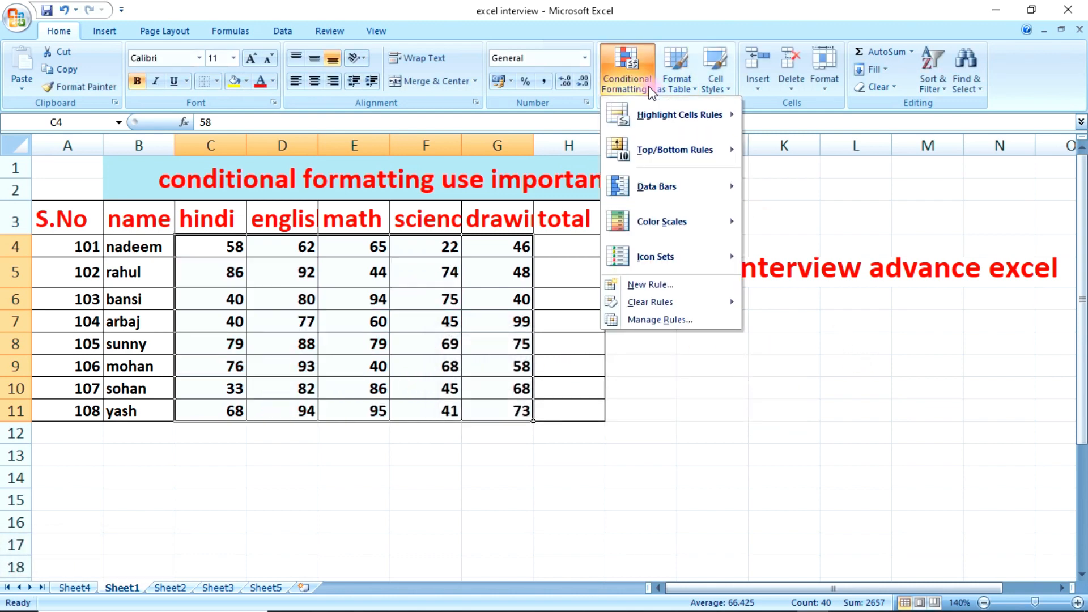
mouse_move(649, 107)
click(802, 152)
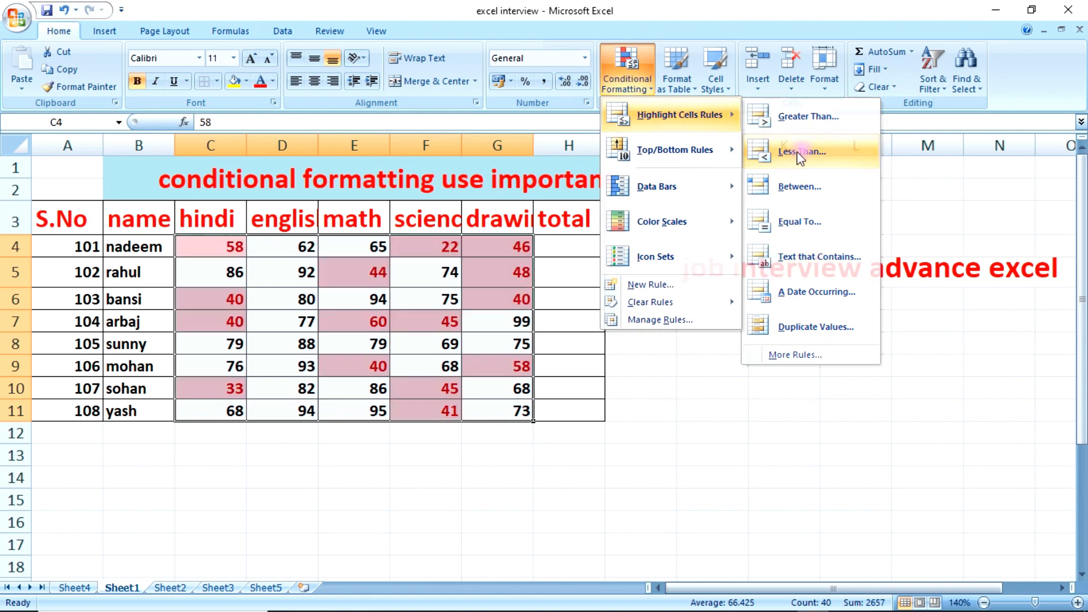
drag(608, 325, 587, 308)
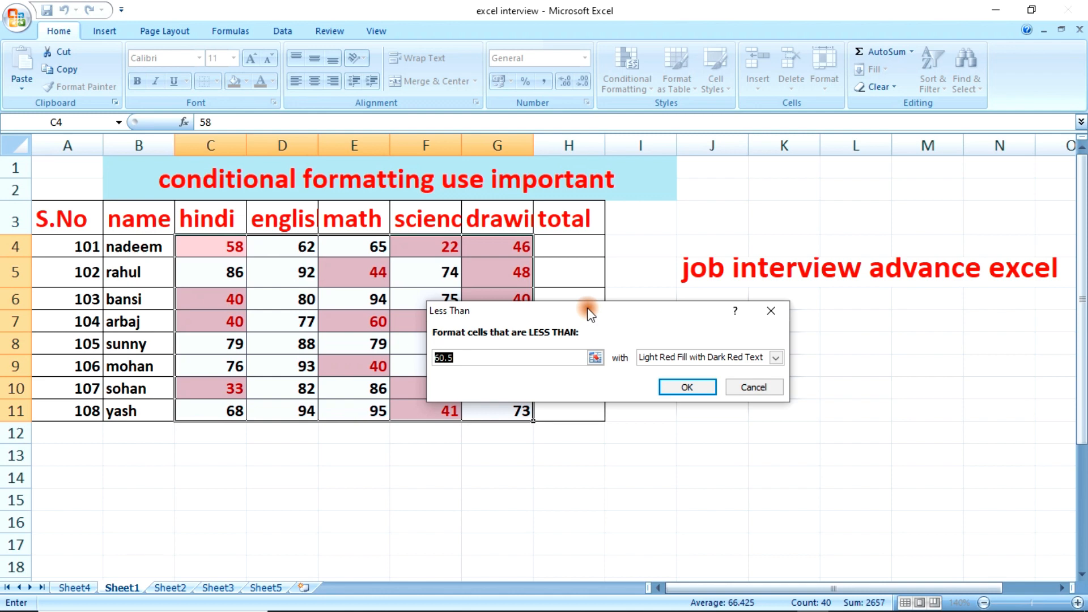
text(60.5)
drag(606, 315, 396, 451)
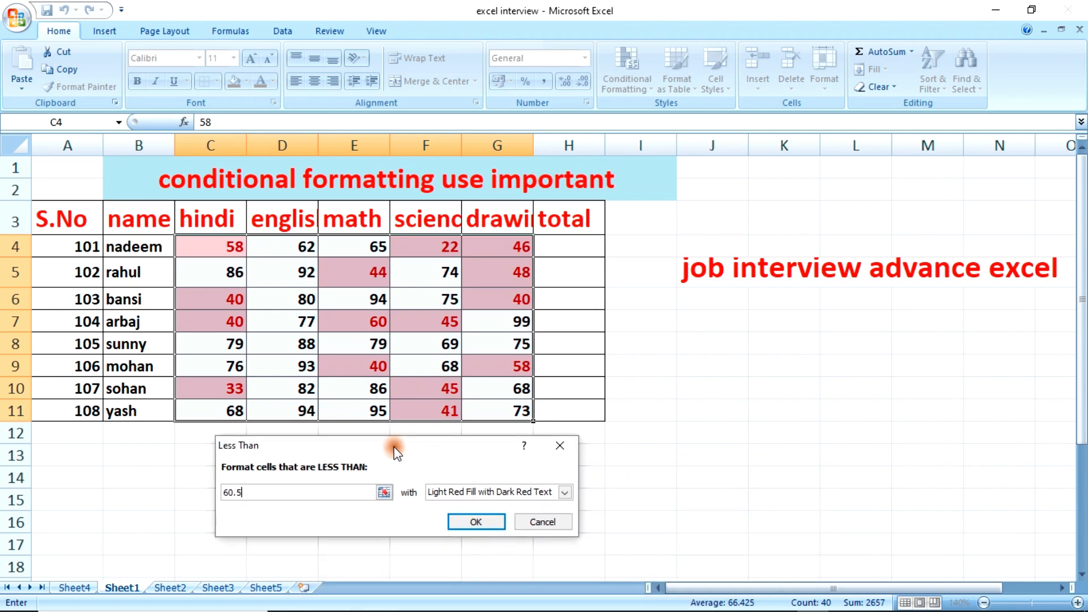
key(BackSpace)
key(BackSpace)
key(BackSpace)
key(BackSpace)
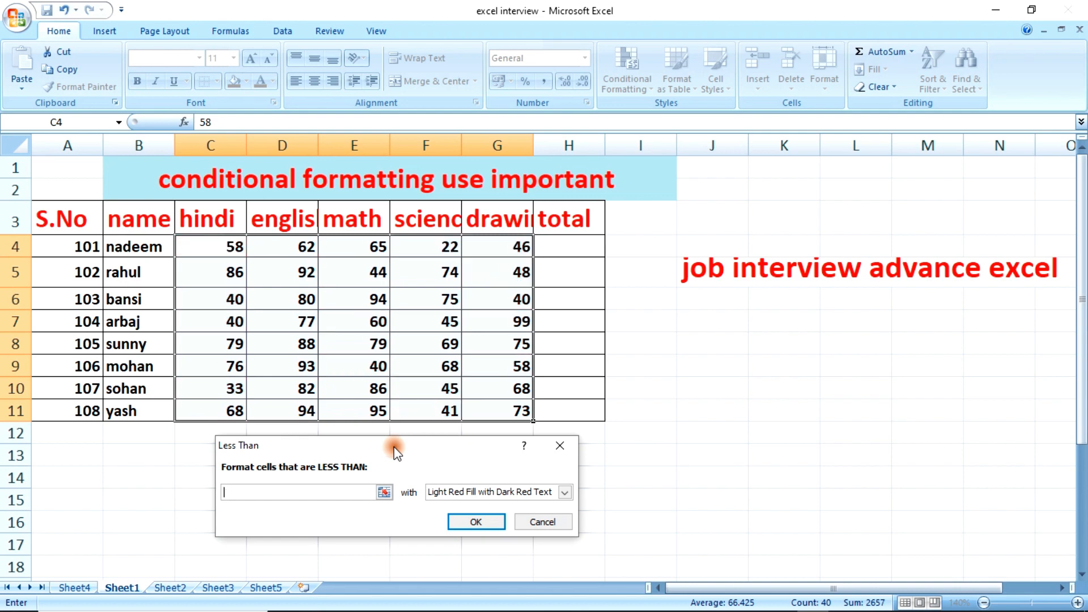
text(45)
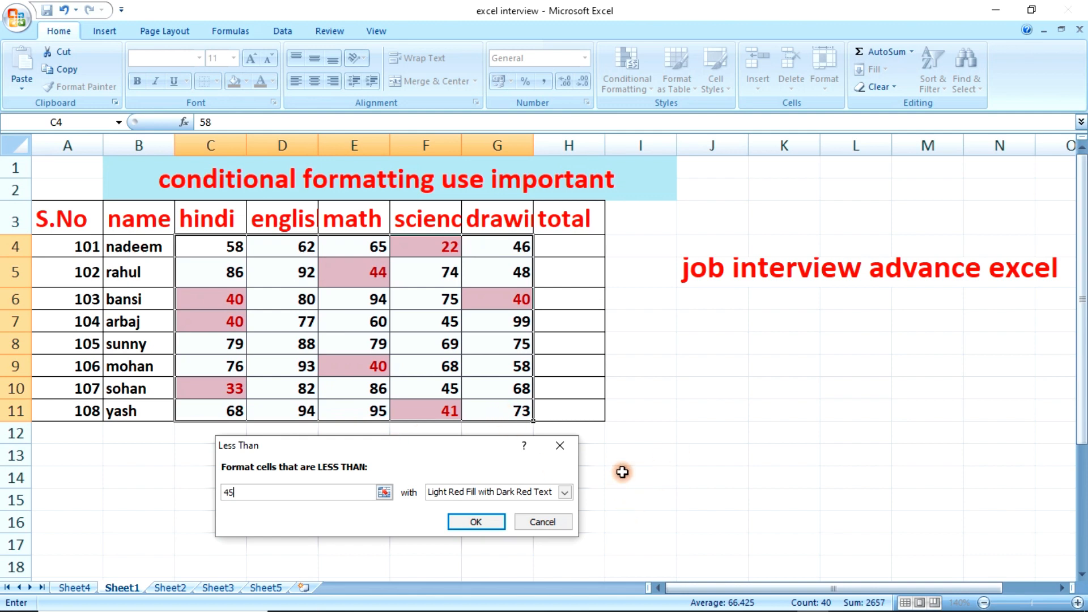
click(560, 446)
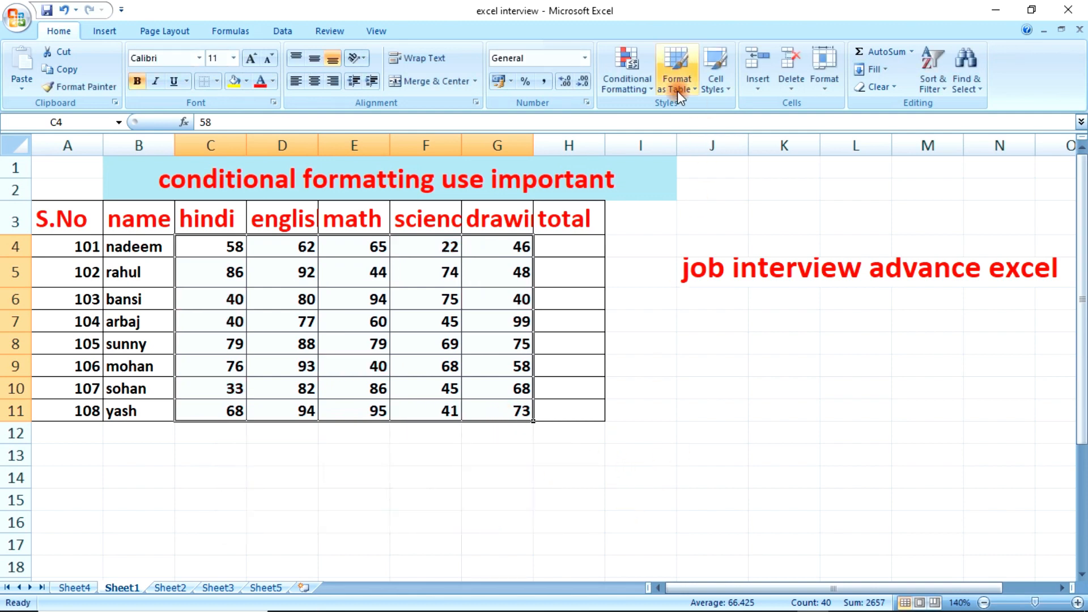
Preview a Between highlight rule from 20 to 60 on the marks in C4:G11, and dismiss it without applying.
click(654, 88)
mouse_move(651, 111)
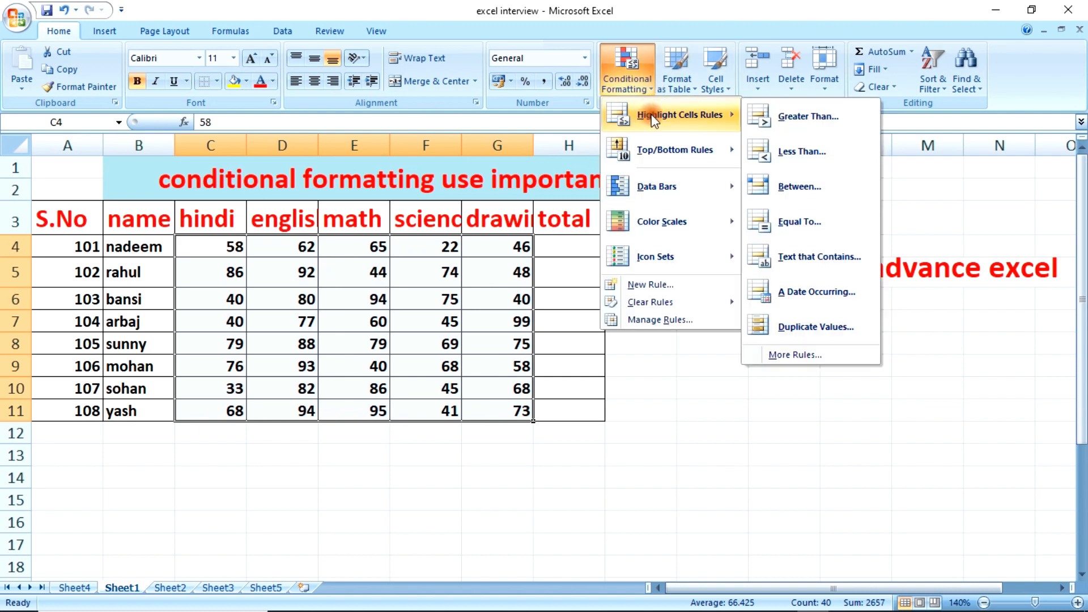
click(773, 185)
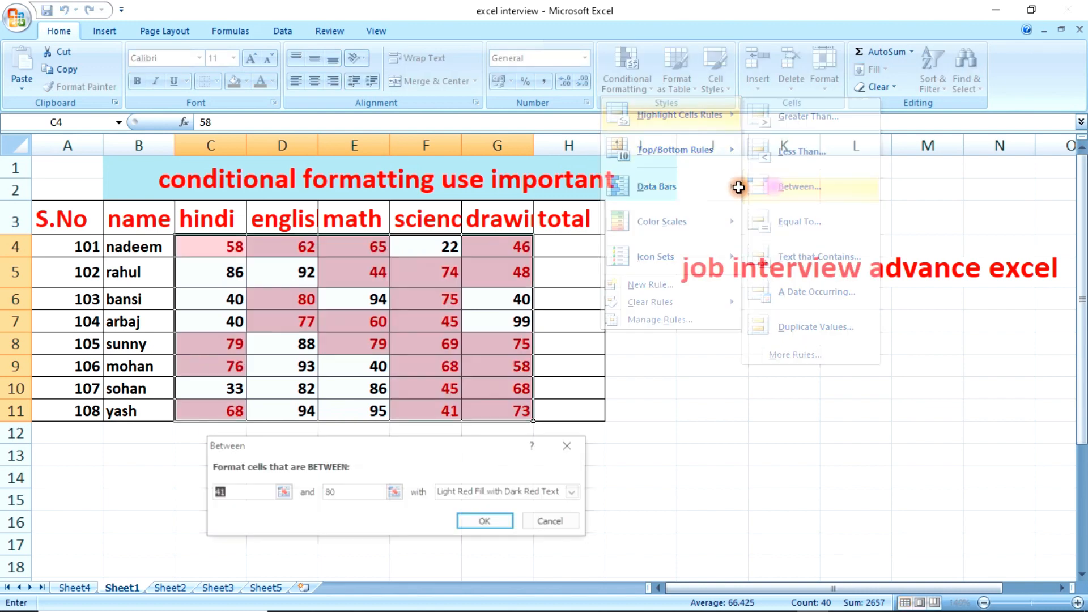
drag(476, 446, 624, 332)
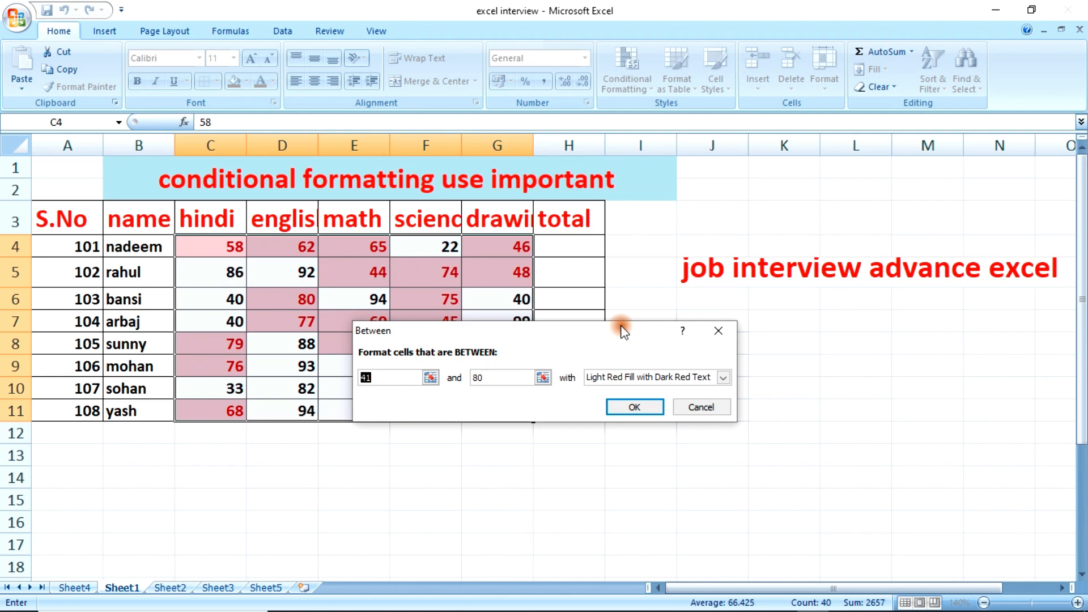
drag(393, 379, 361, 379)
text(20)
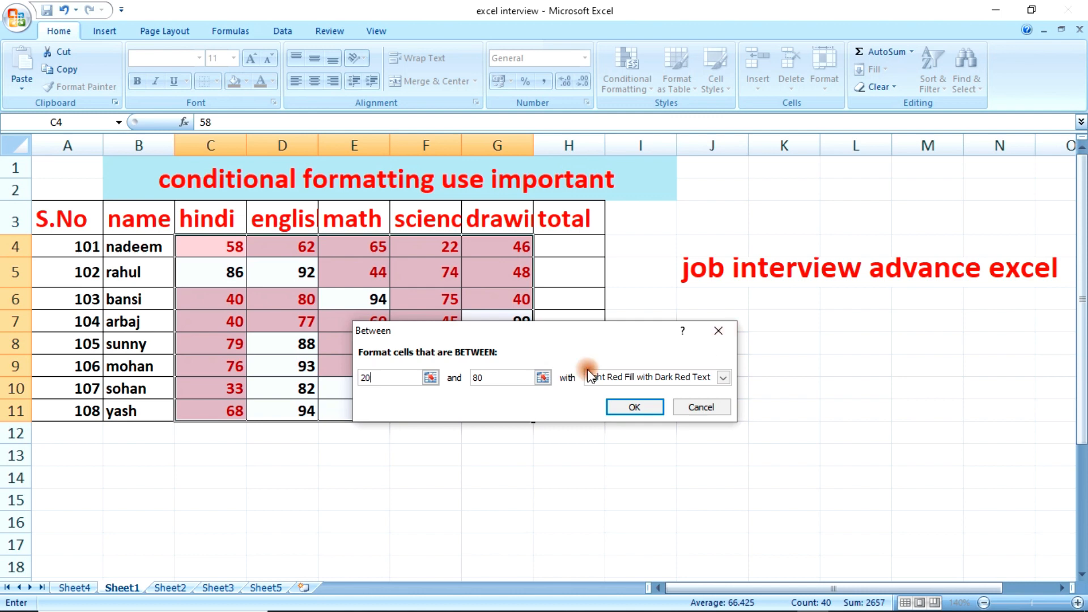
drag(500, 381, 473, 377)
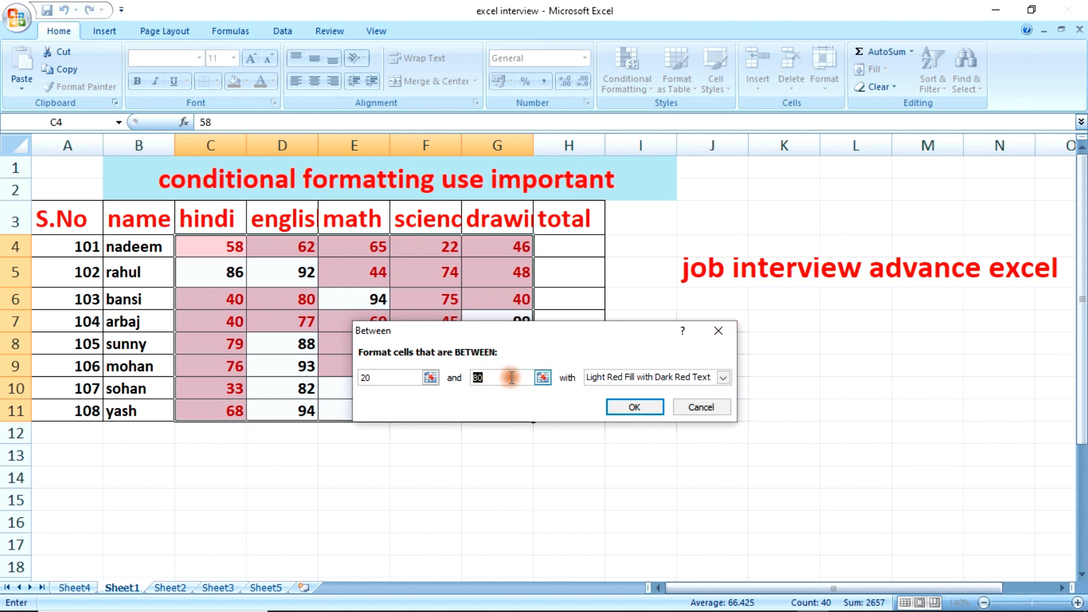
text(60)
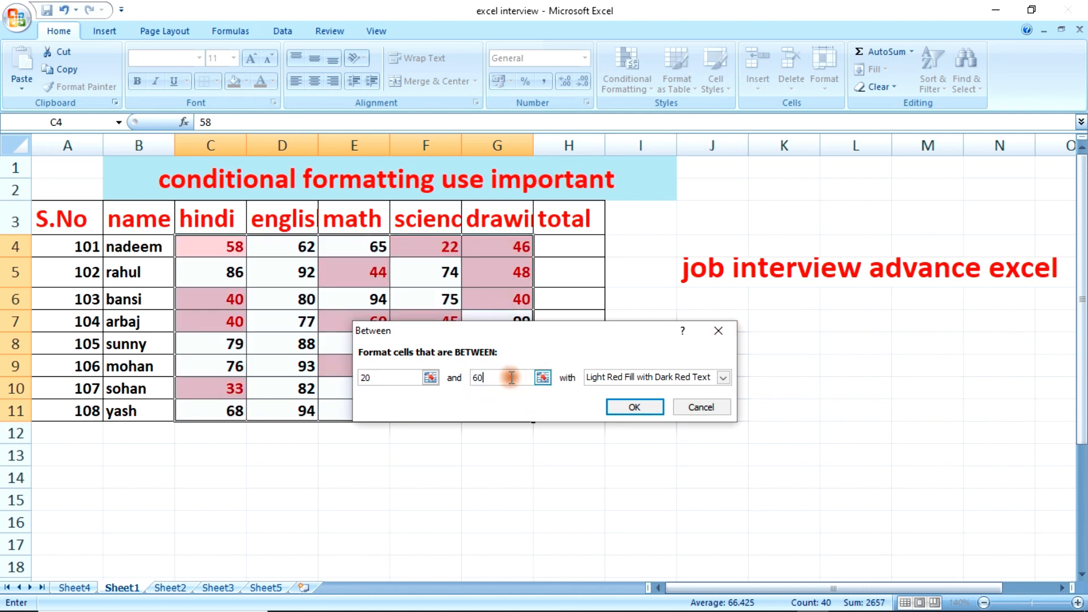
drag(524, 333, 426, 452)
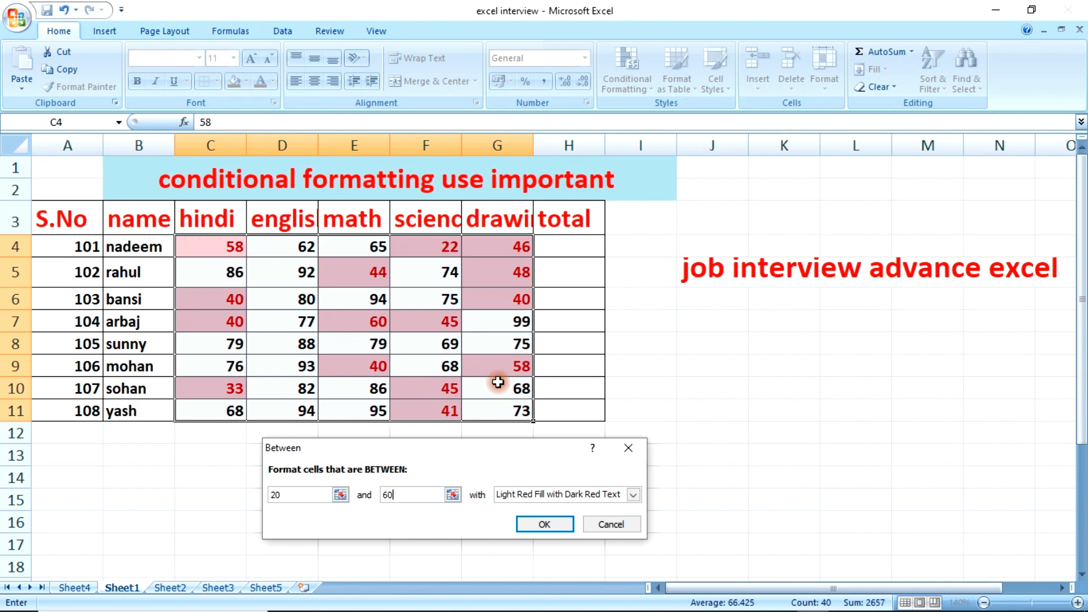
click(630, 454)
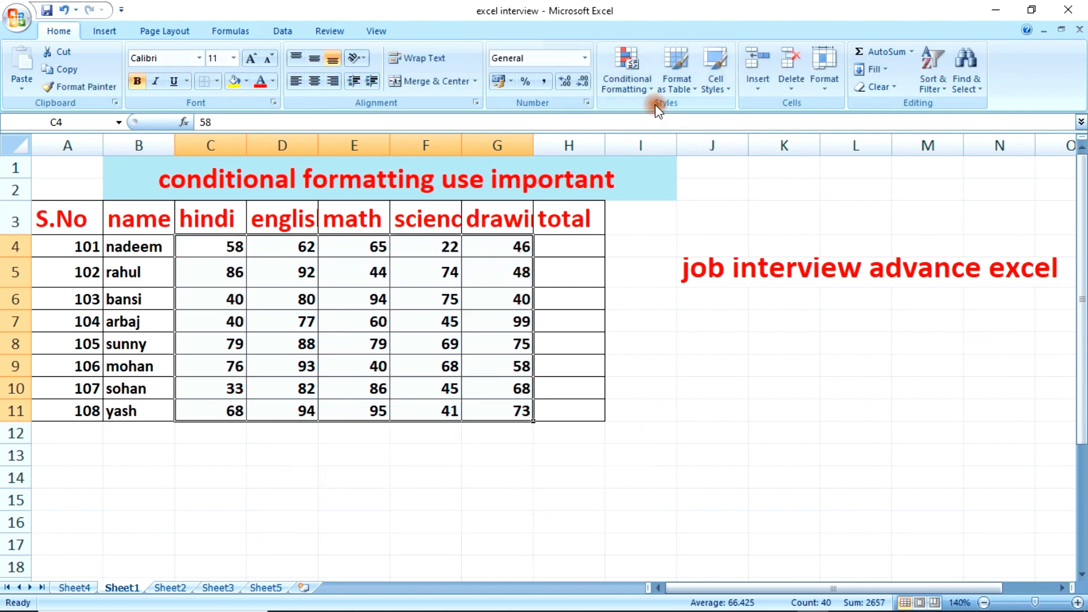
Preview an Equal To highlight rule with the value 40 on the marks in C4:G11.
click(628, 82)
mouse_move(655, 119)
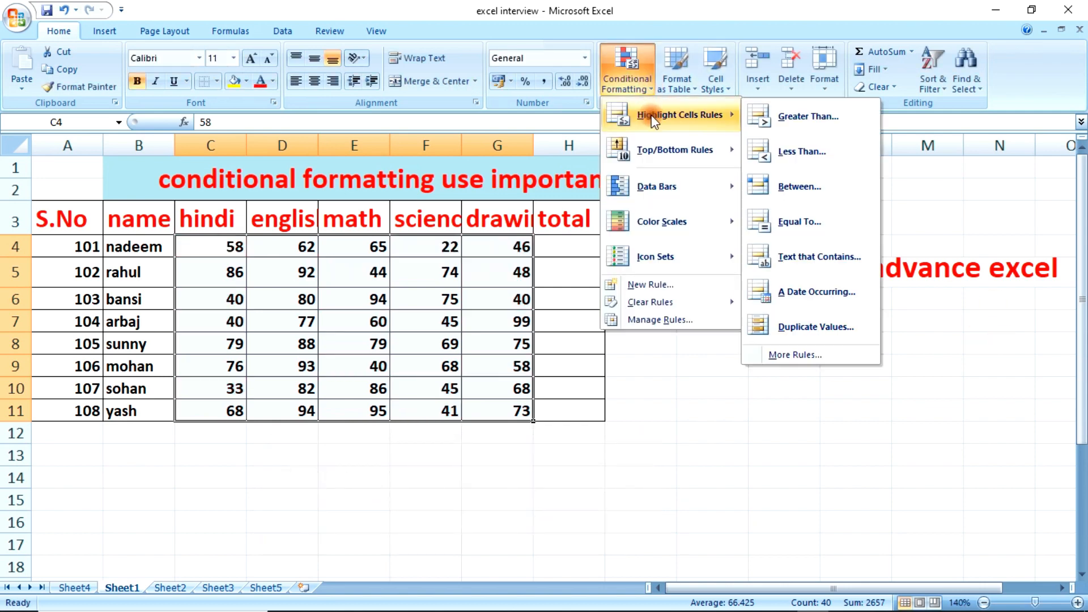
click(819, 225)
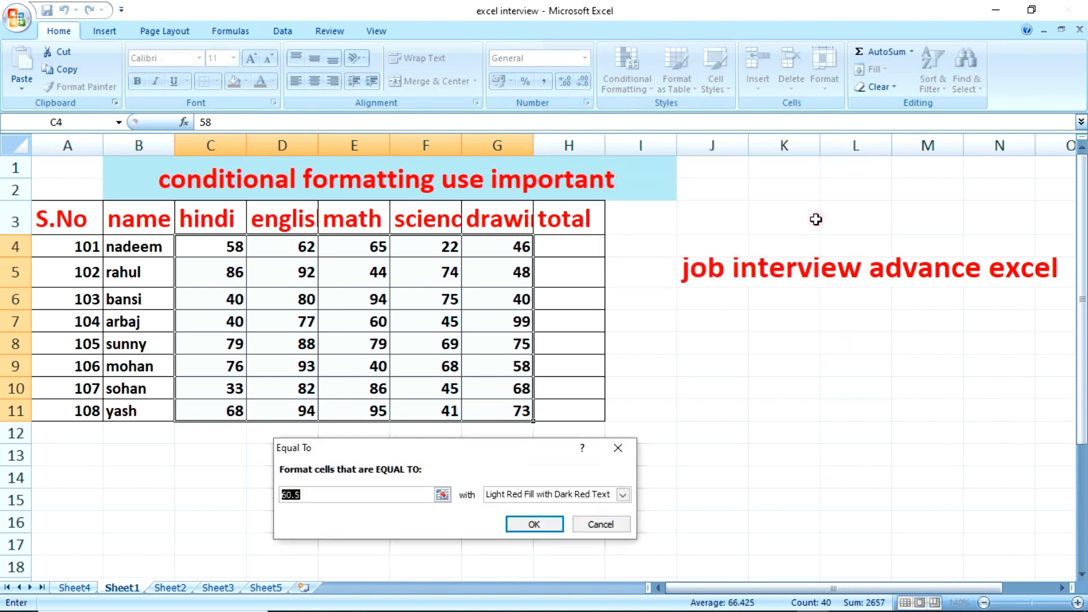
drag(503, 452, 478, 437)
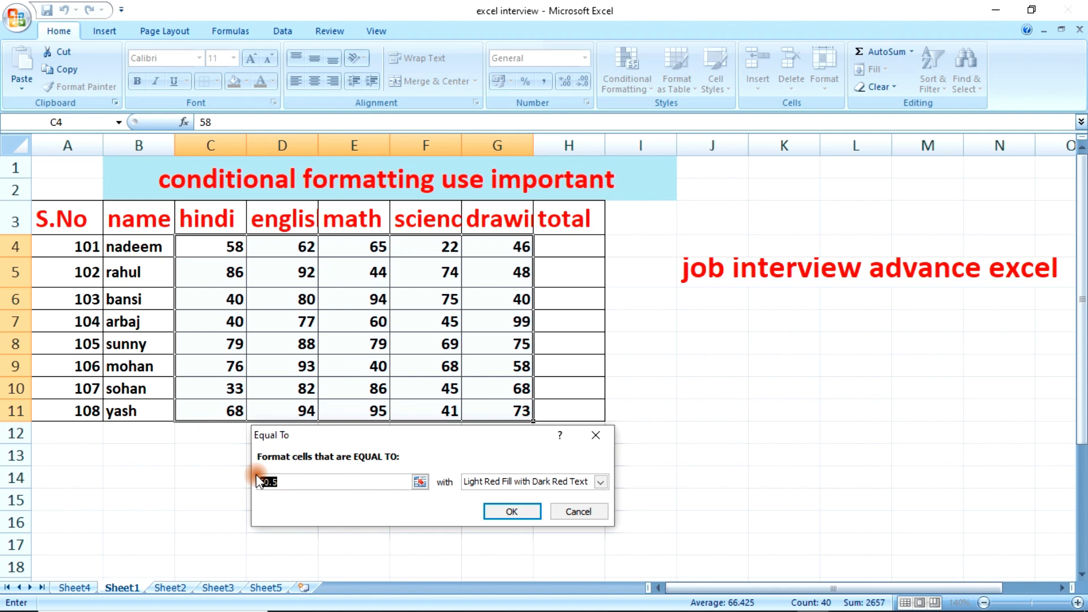
text(40)
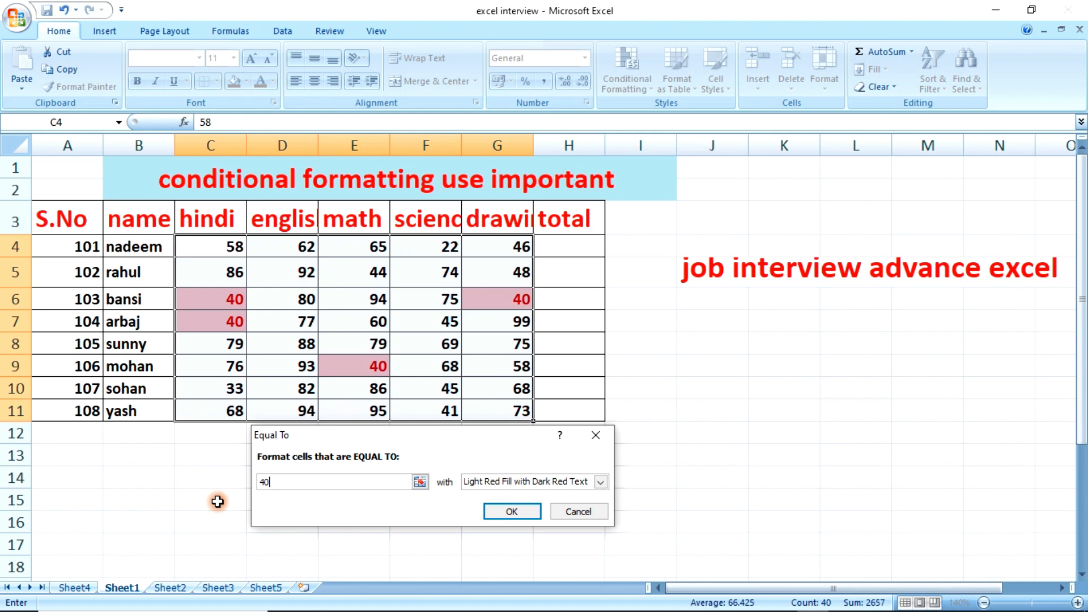
Try the values 20 and 45 in the Equal To rule, and dismiss the rule without applying it.
text(20)
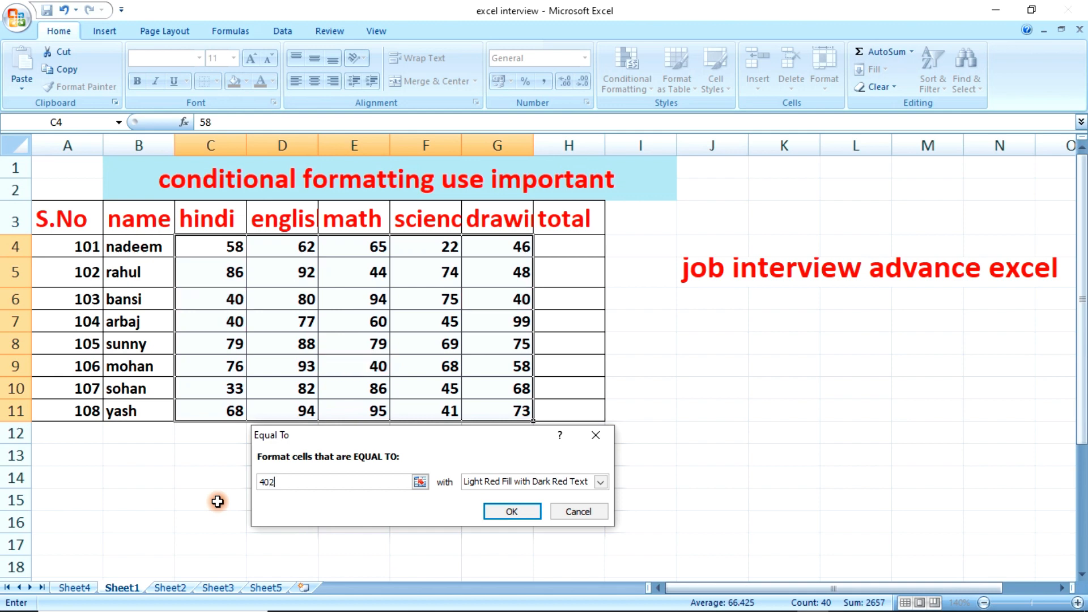
key(BackSpace)
key(BackSpace)
key(BackSpace)
key(BackSpace)
text(20)
key(BackSpace)
key(BackSpace)
text(45)
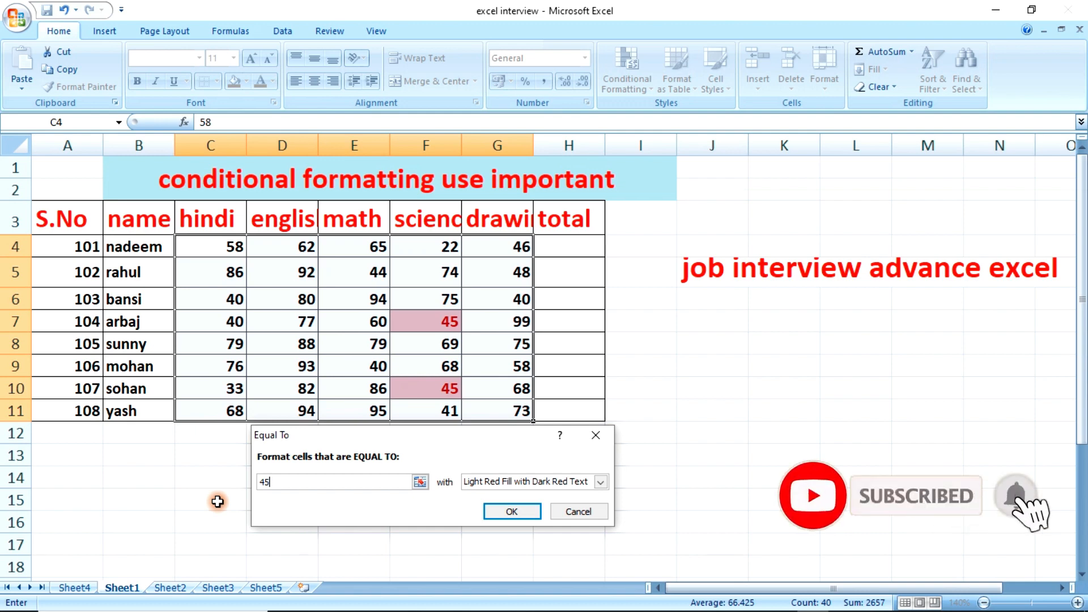
click(607, 435)
click(649, 93)
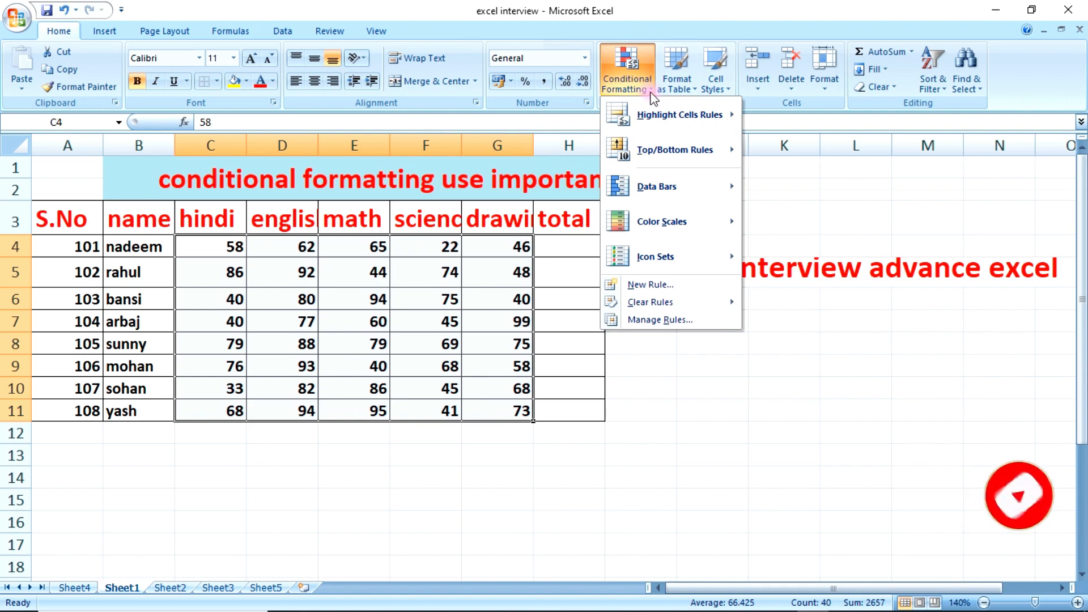
mouse_move(657, 116)
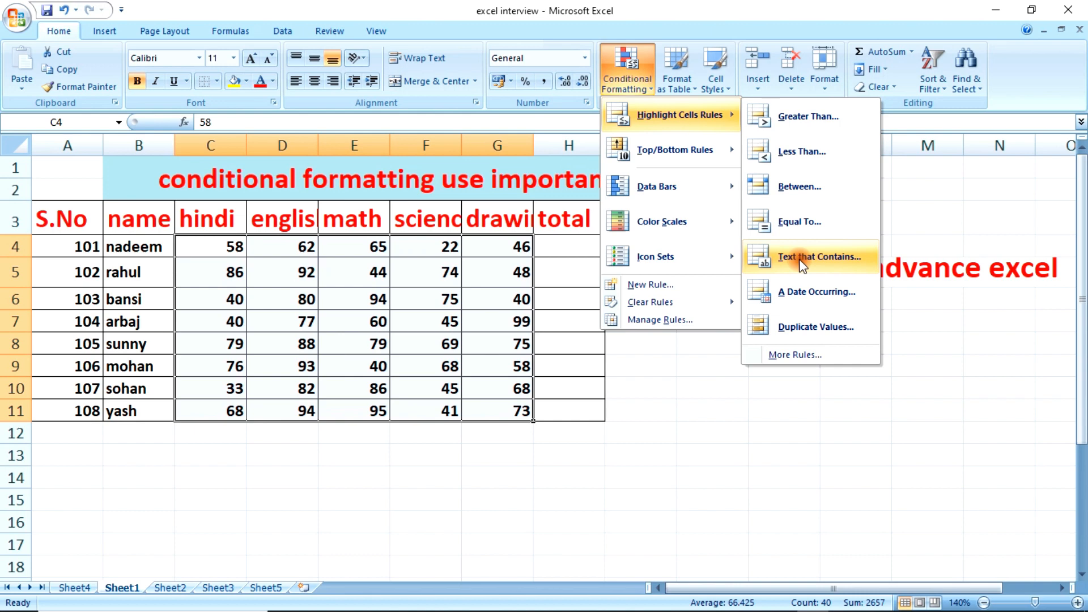
click(639, 408)
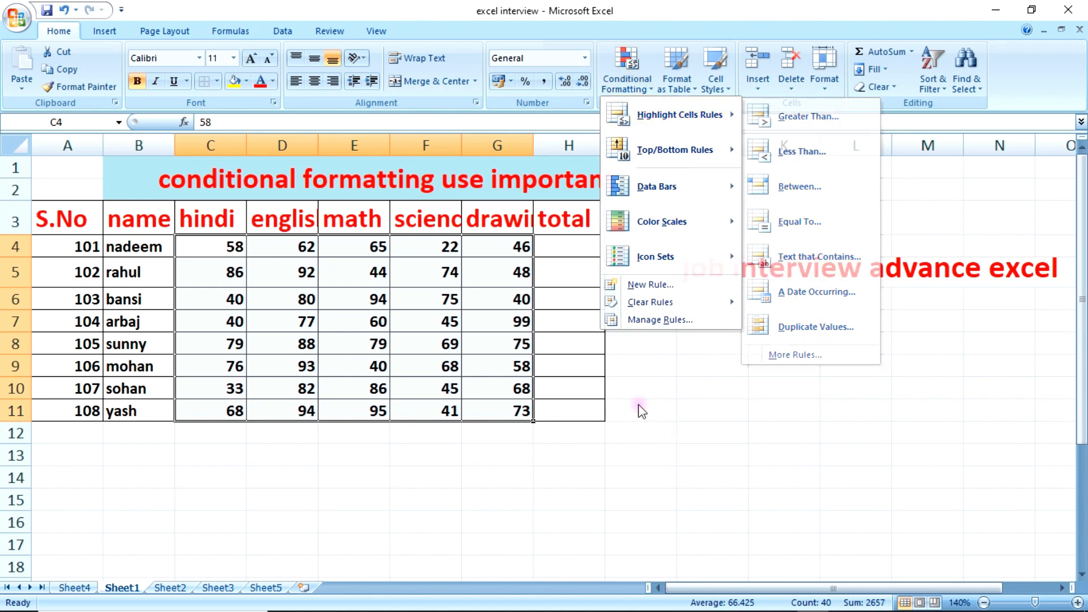
click(359, 454)
Preview a Text That Contains highlight rule on names B4:B11 using the student name from B6, and dismiss it without applying.
drag(145, 246, 142, 408)
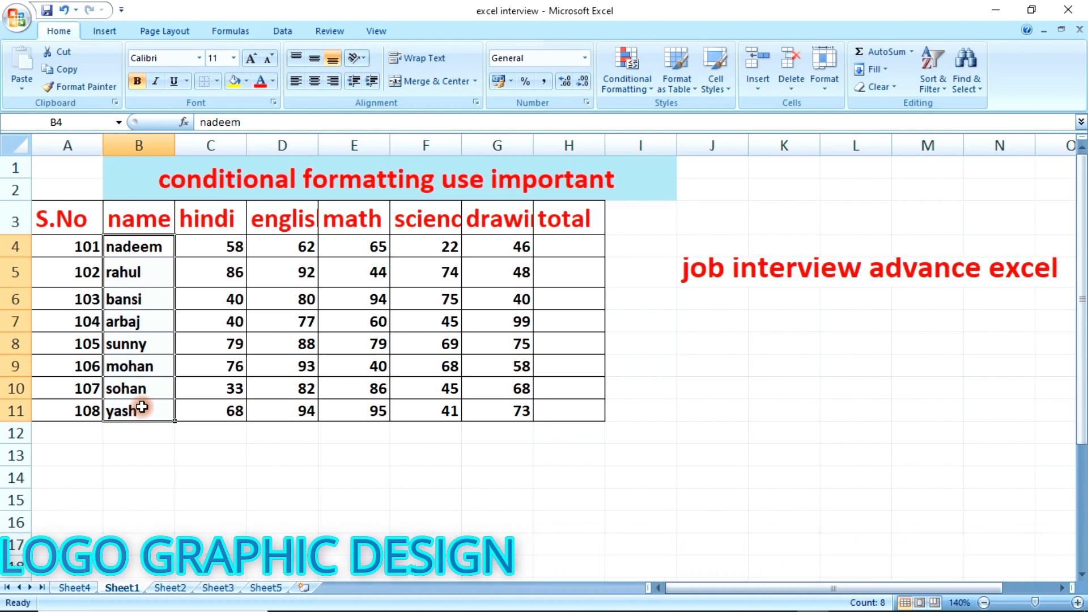
click(648, 88)
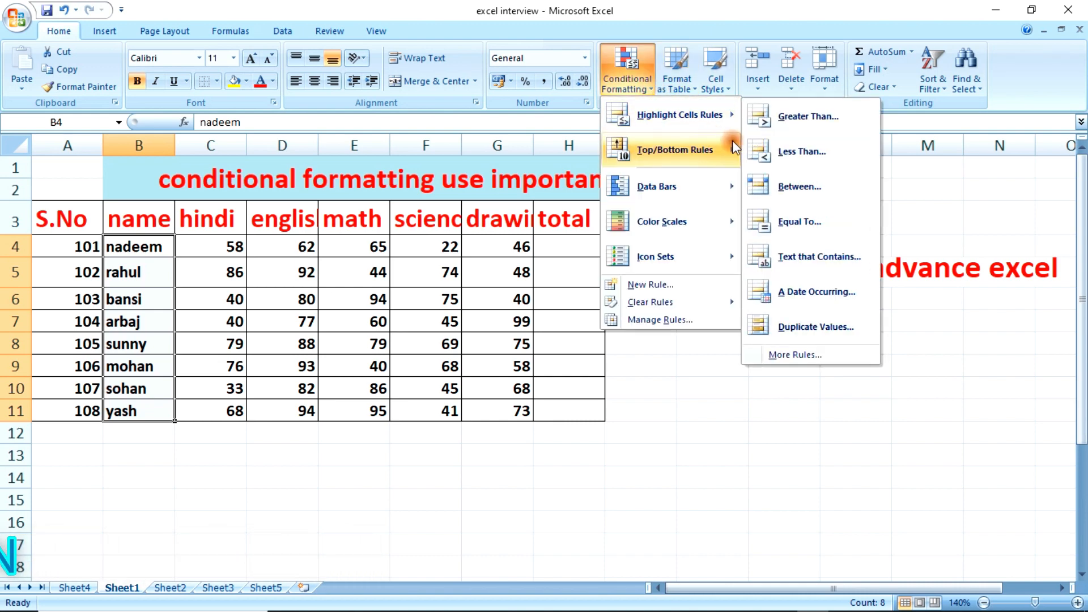
click(835, 259)
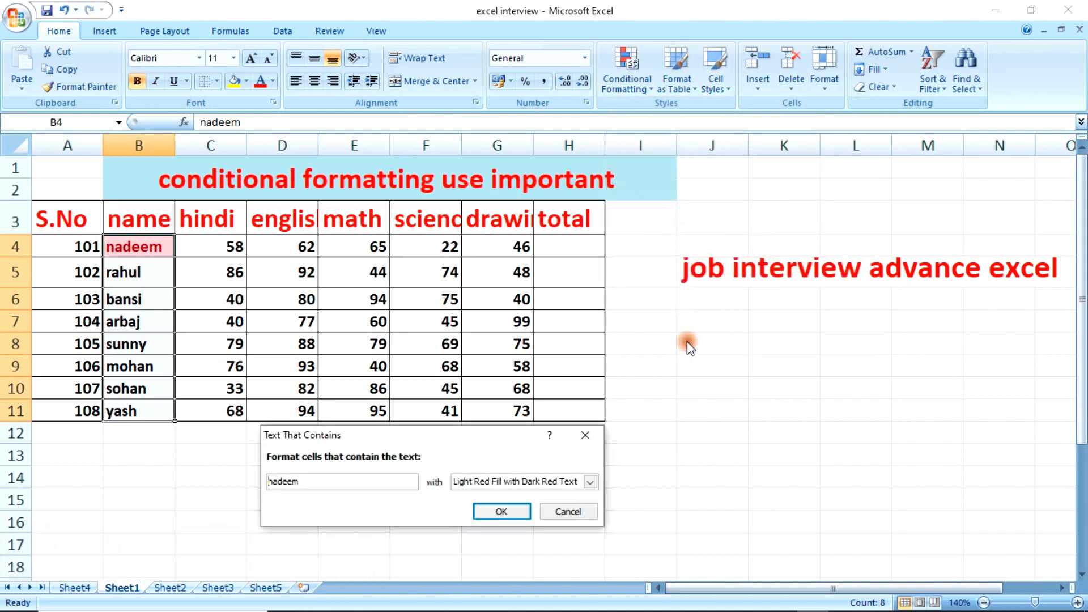
drag(459, 429, 605, 321)
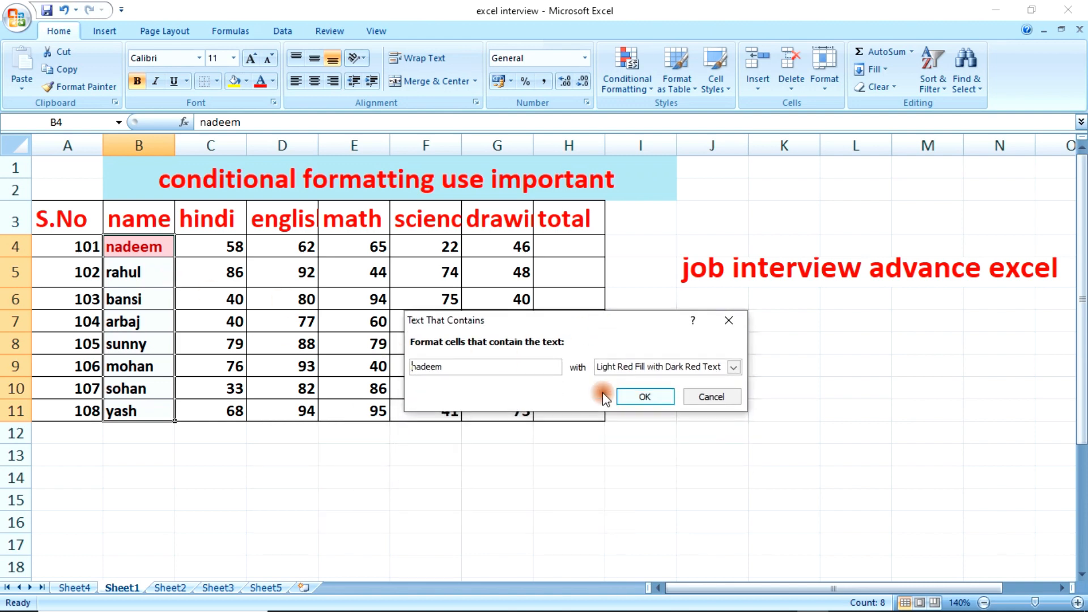
drag(453, 367, 409, 369)
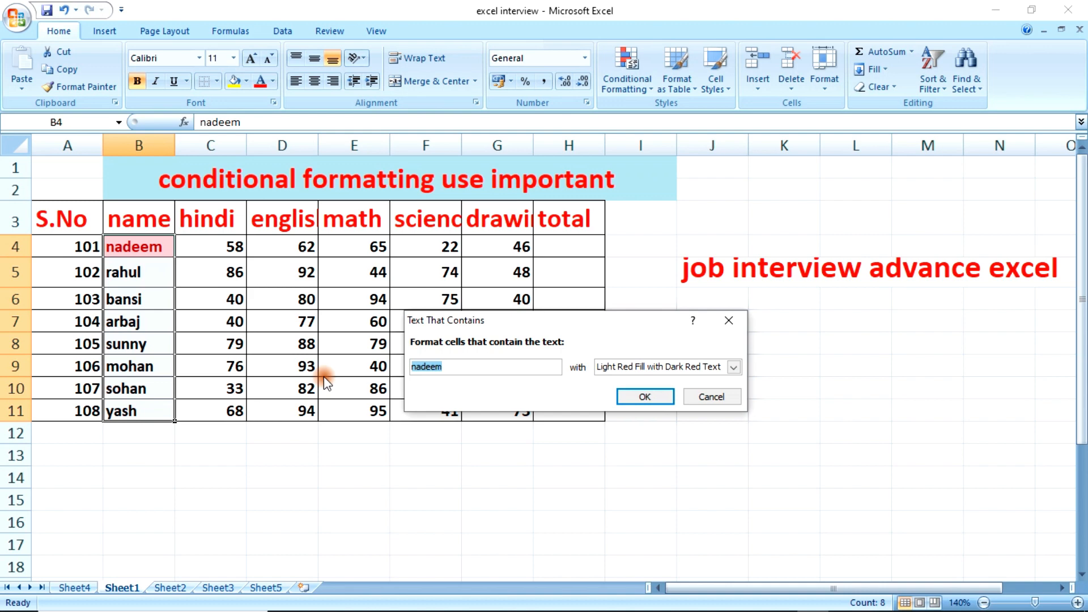
text(bn)
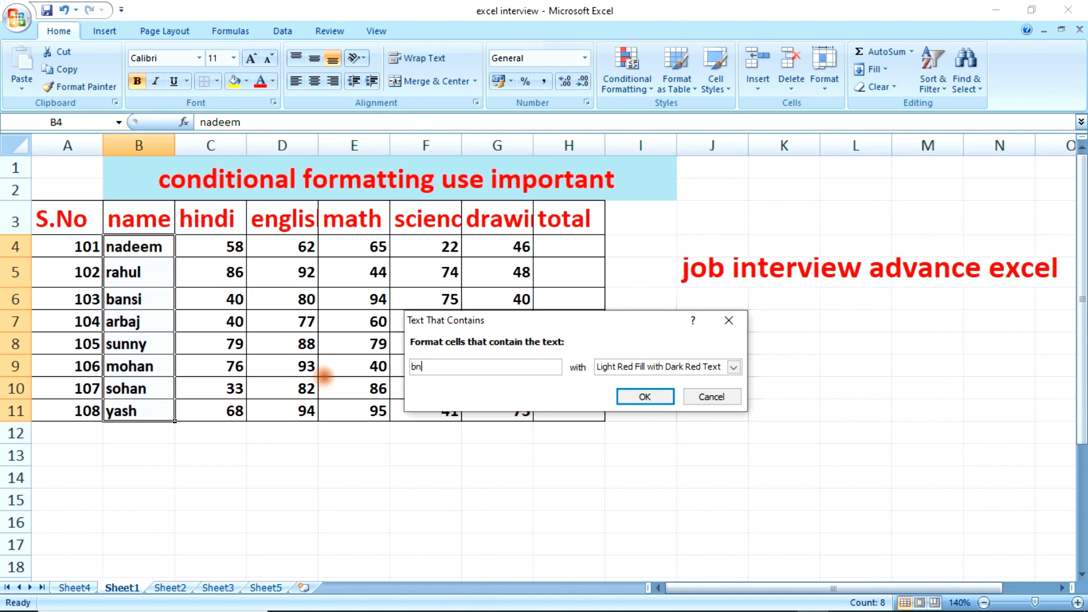
key(BackSpace)
text(ansi)
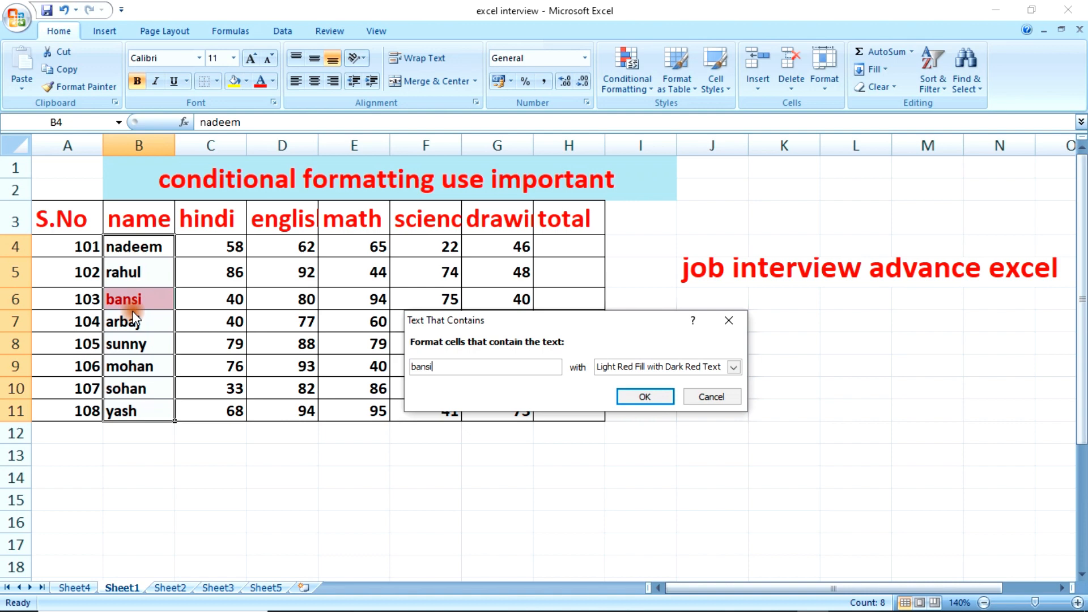
click(703, 397)
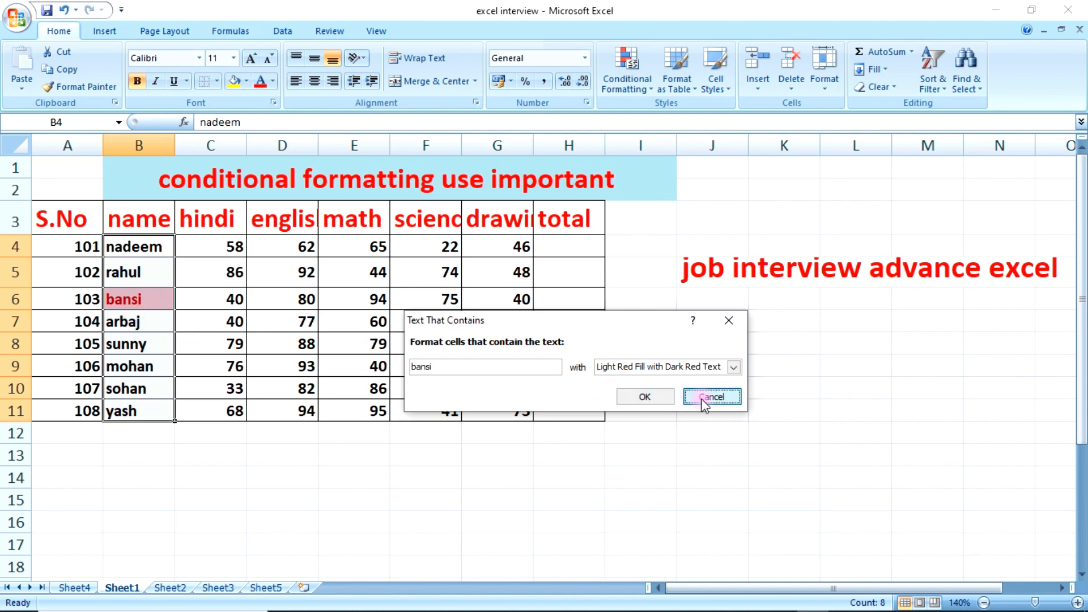
Duplicate the student names from B4:B11 into the cells directly below, starting at B12.
drag(141, 246, 141, 410)
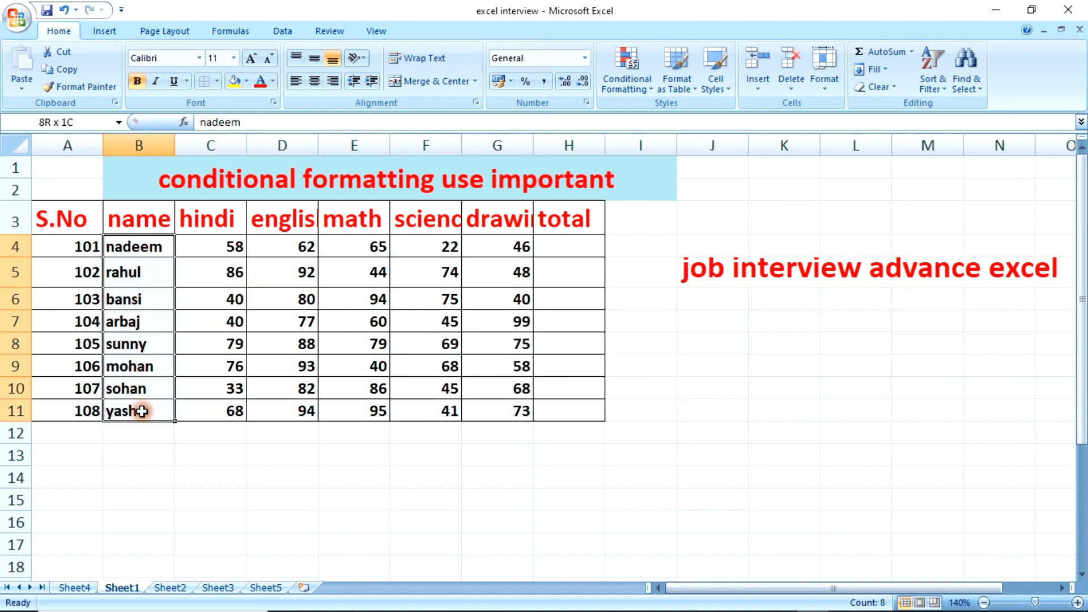
key(ctrl+c)
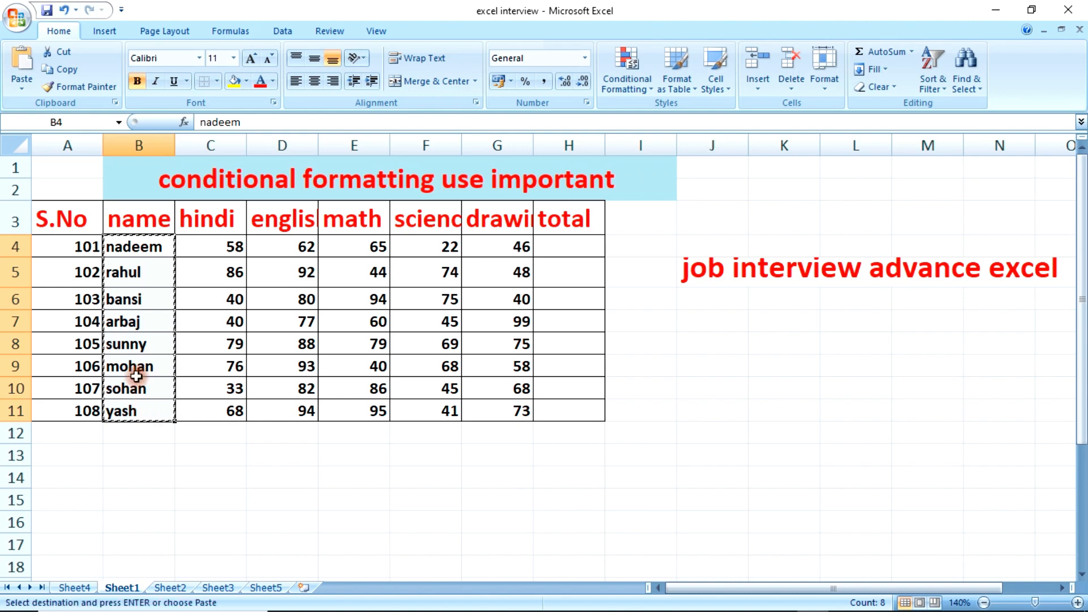
click(153, 439)
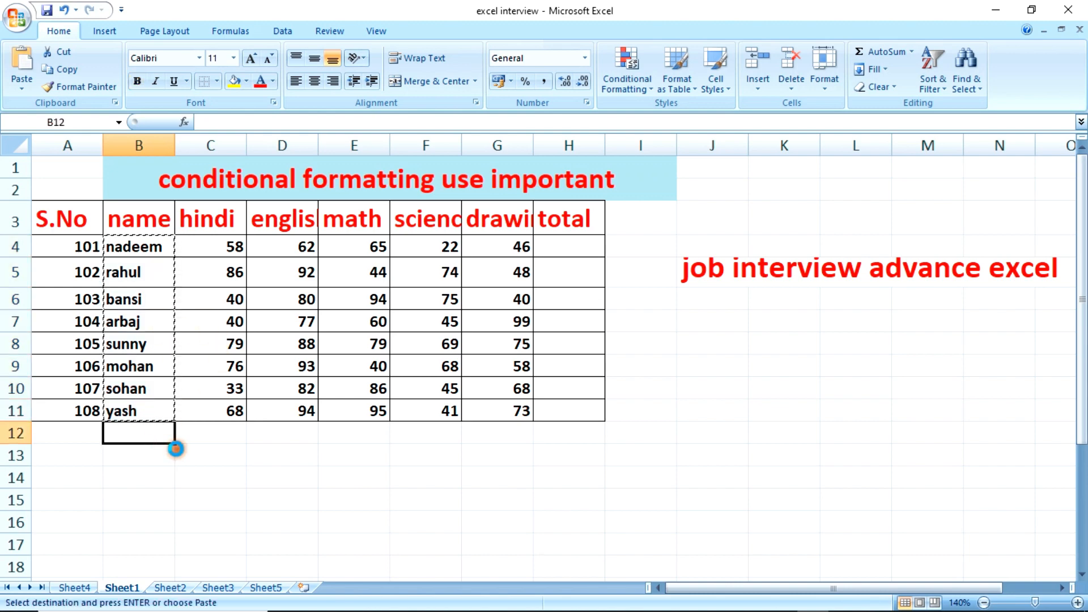
key(ctrl+v)
click(213, 451)
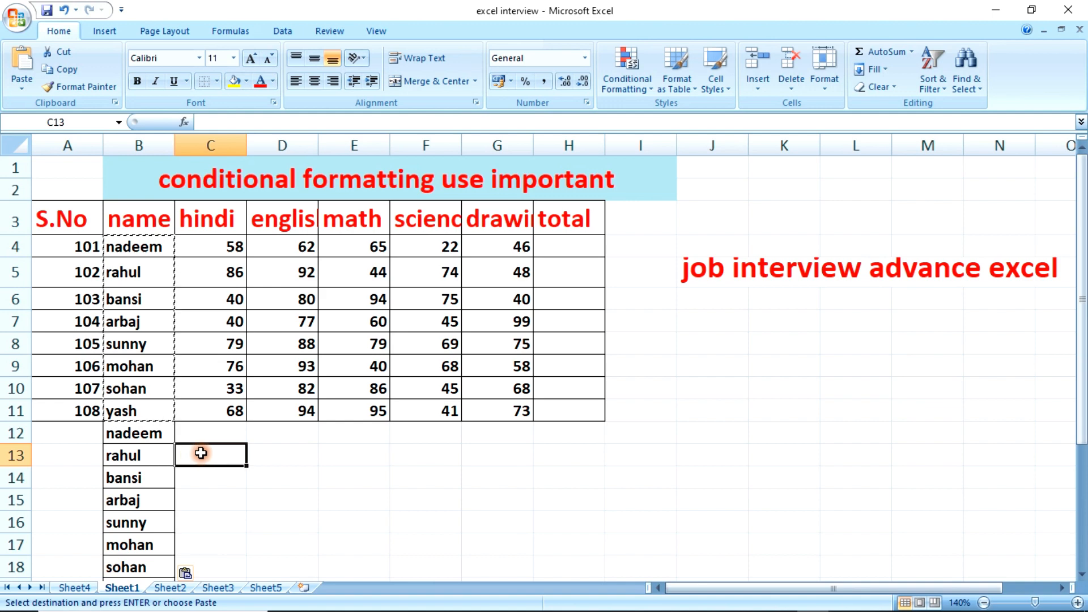
key(Escape)
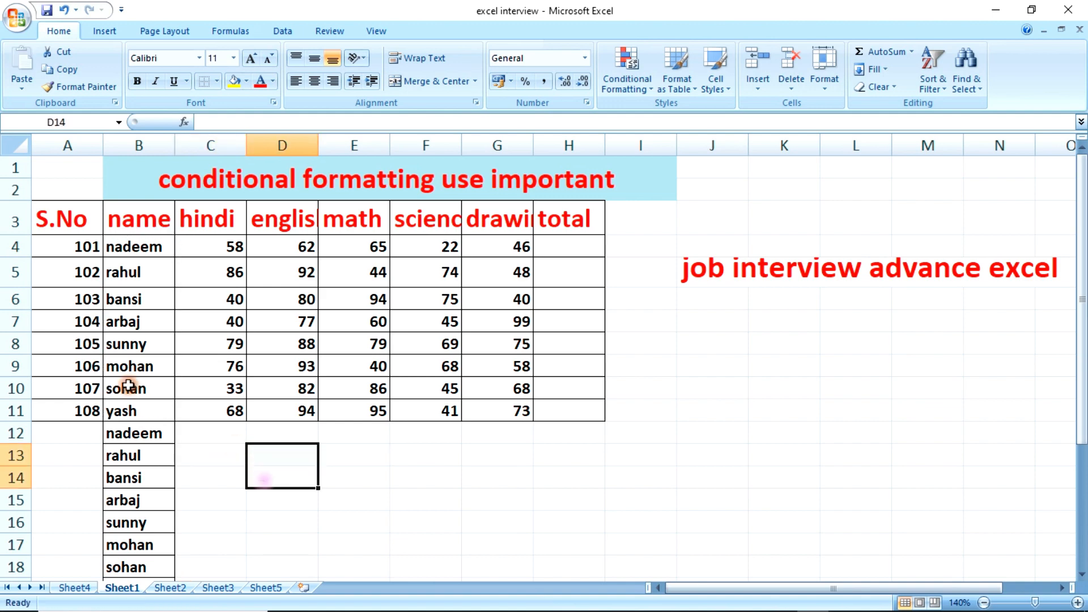
Preview a Text That Contains highlight rule on the extended name list B4:B19 using the student name from B6.
drag(138, 248, 151, 545)
scroll(236, 323, up, 1)
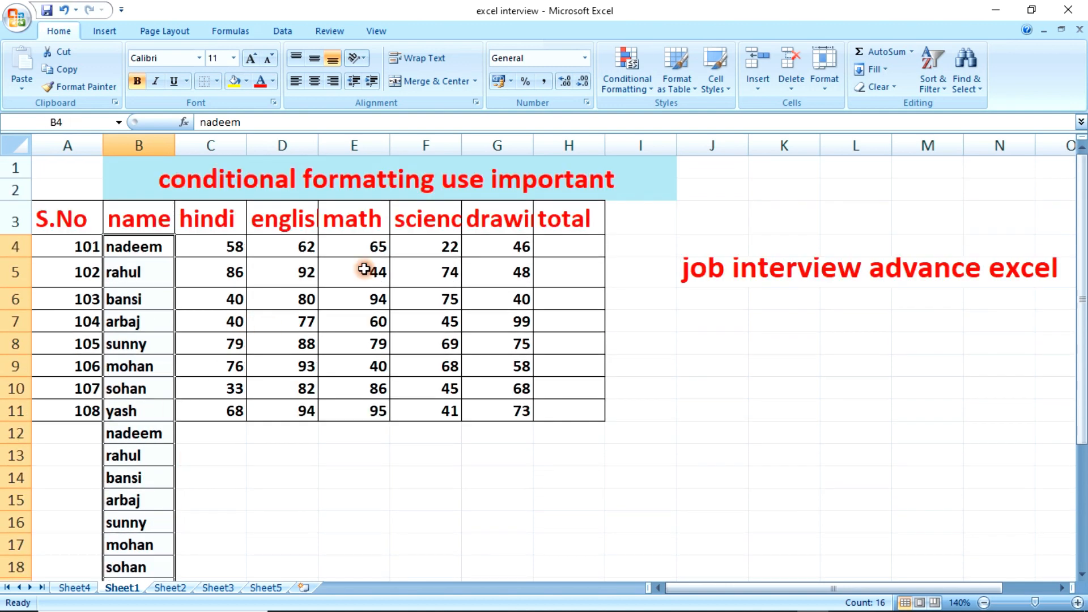
click(651, 91)
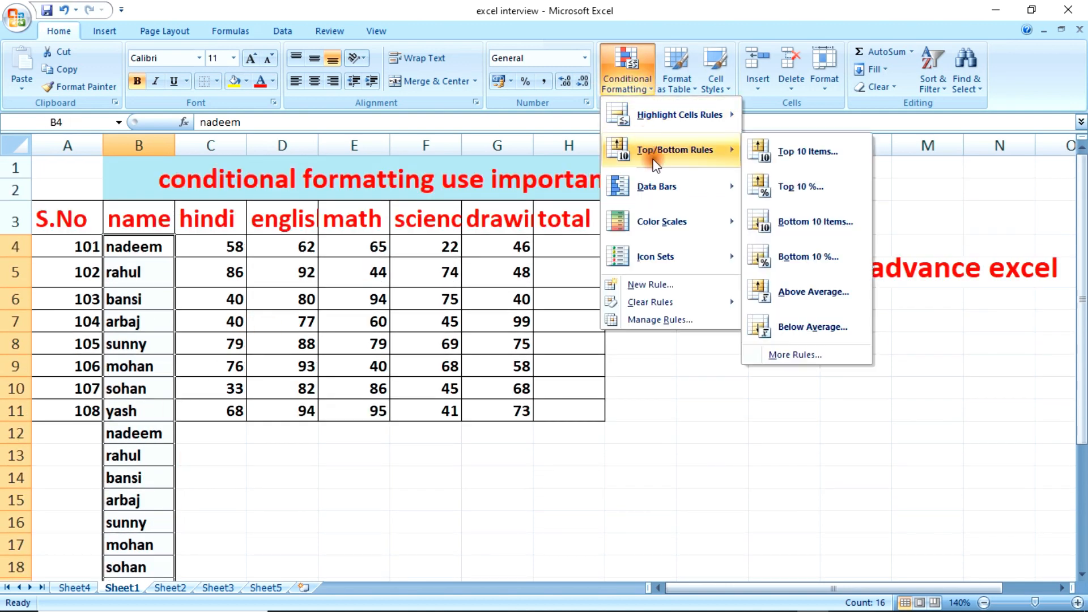
mouse_move(662, 129)
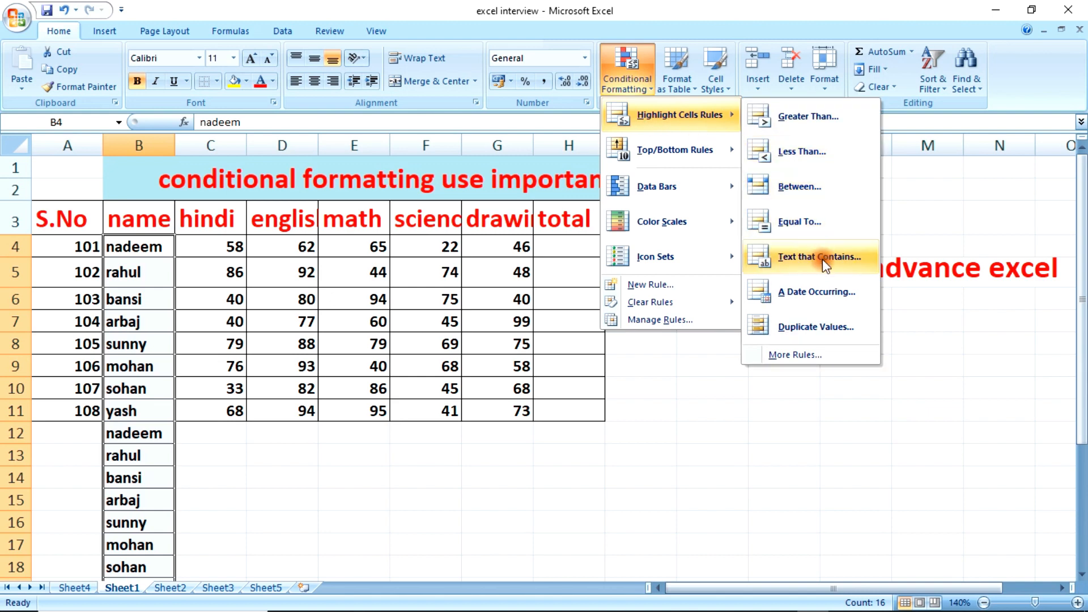
click(825, 276)
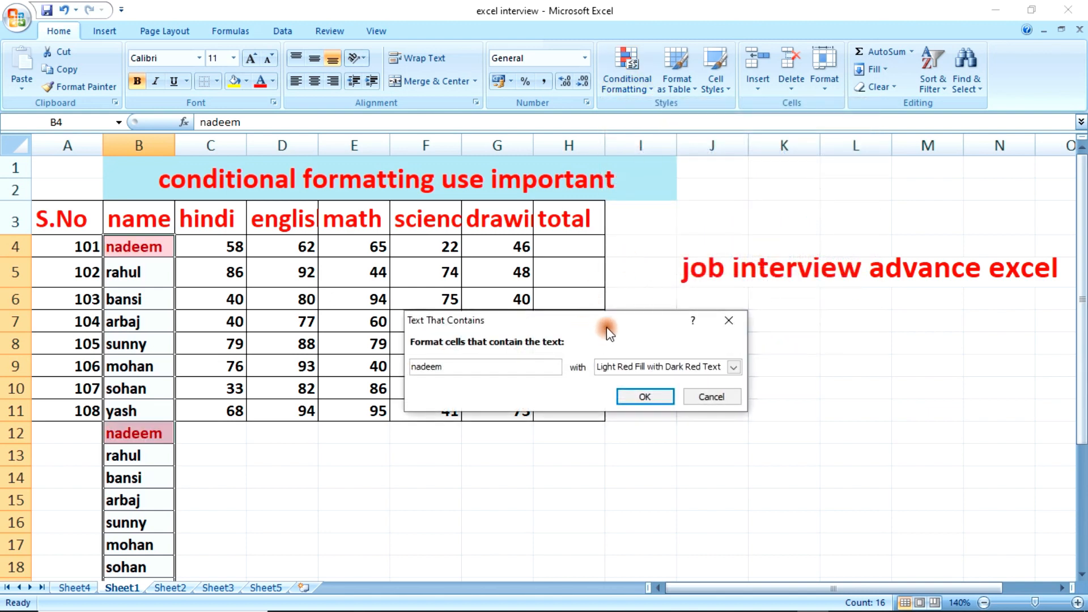
drag(607, 323, 563, 294)
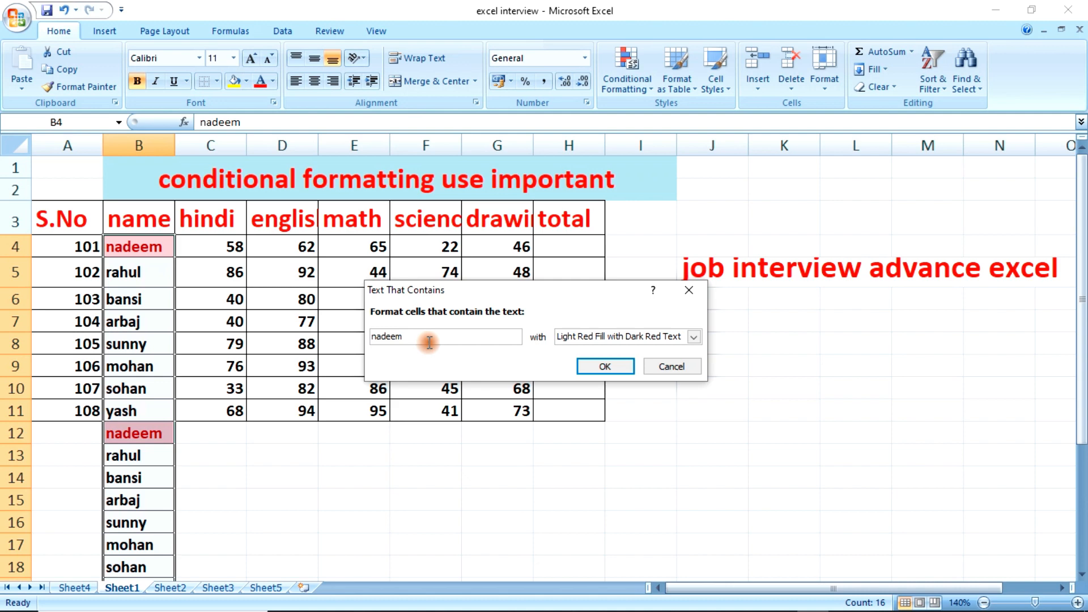
drag(434, 338, 342, 336)
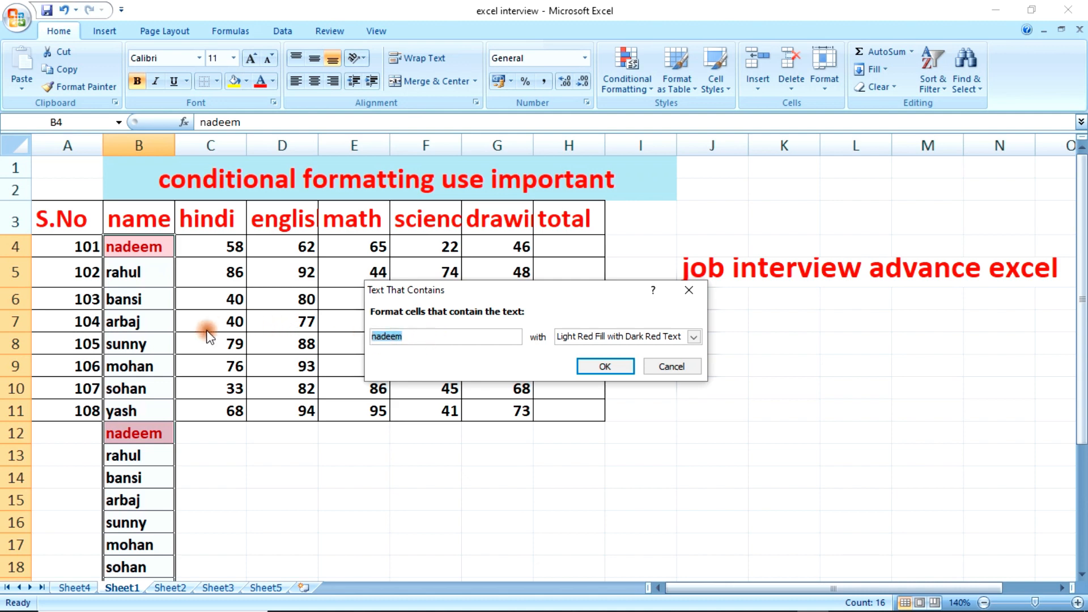
text(bansi)
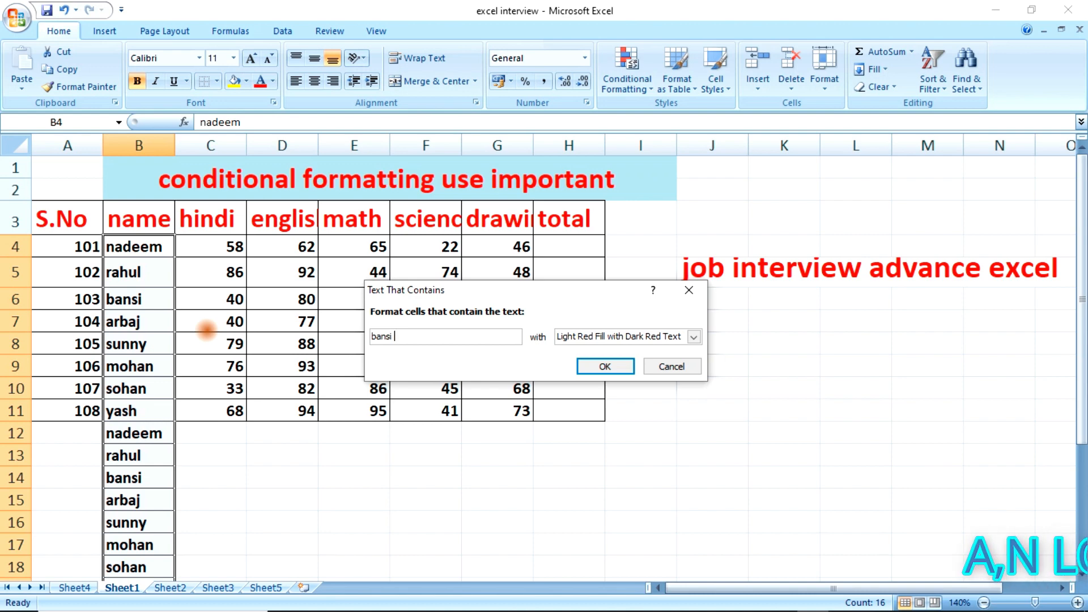
key(BackSpace)
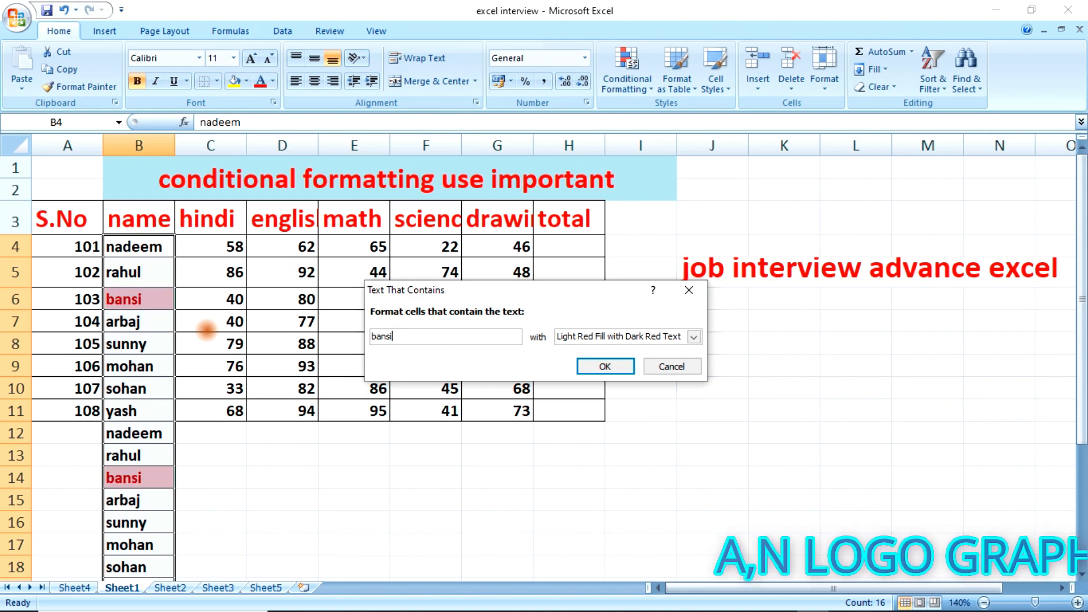
Try the student name from B11 in the Text That Contains rule, check the whole list, and dismiss the rule without applying it.
key(BackSpace)
key(BackSpace)
key(BackSpace)
key(BackSpace)
key(BackSpace)
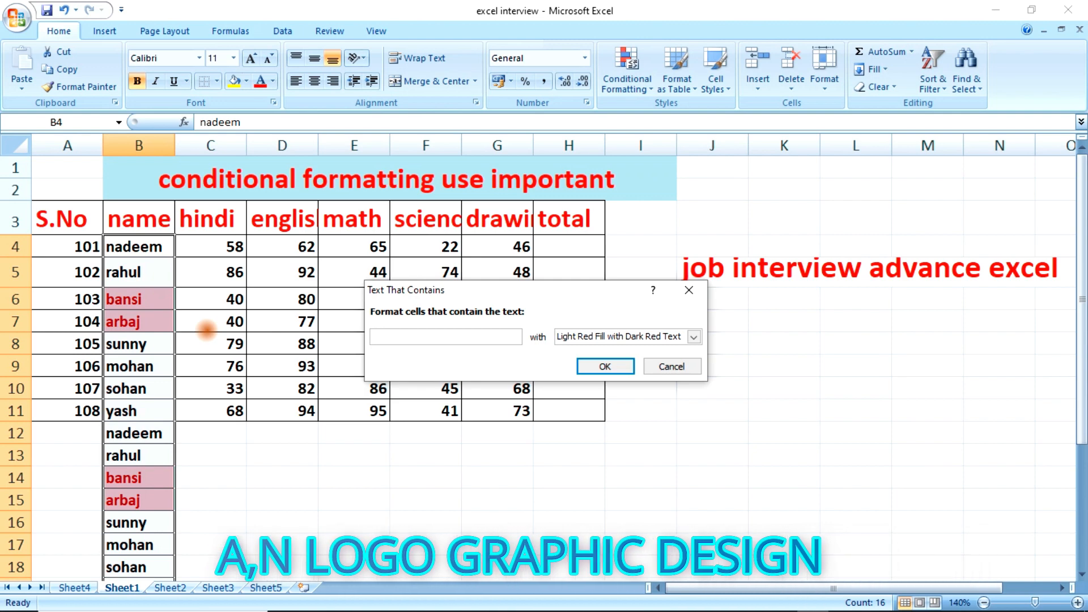
text(yasg)
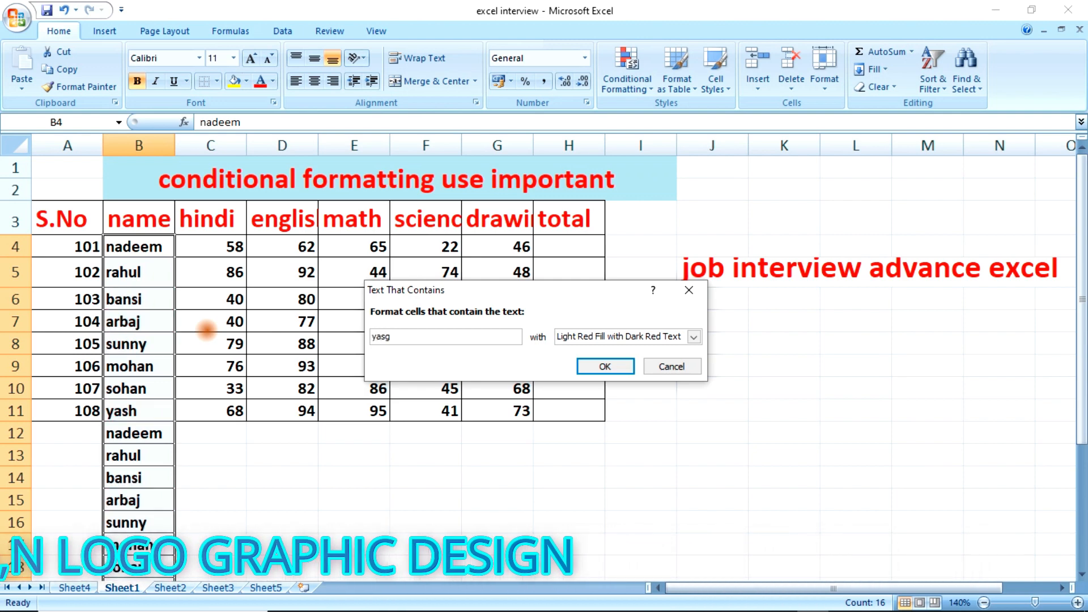
text(\])
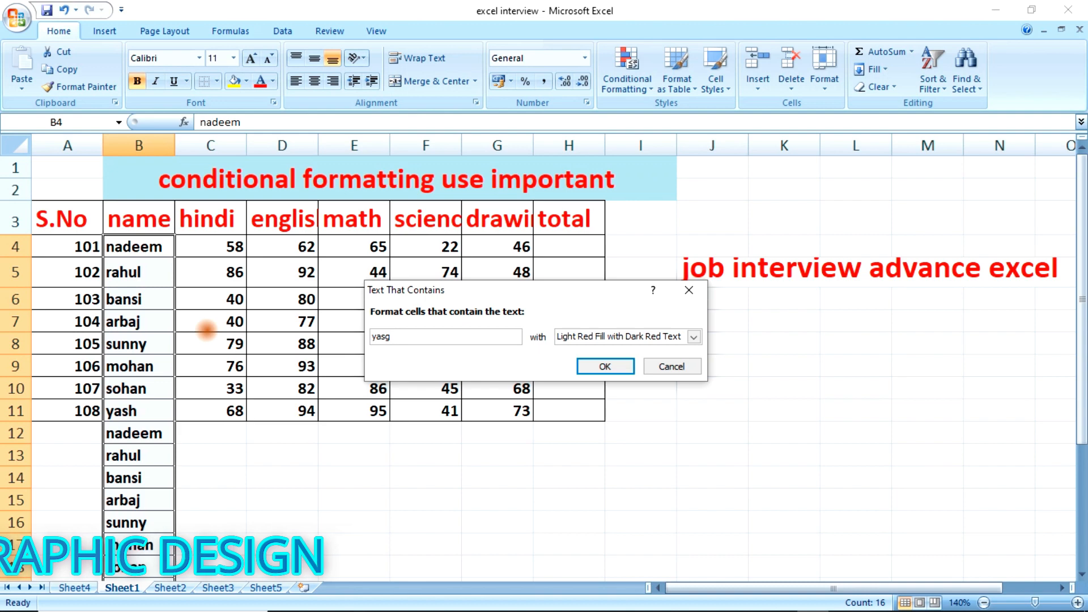
key(BackSpace)
key(BackSpace)
key(BackSpace)
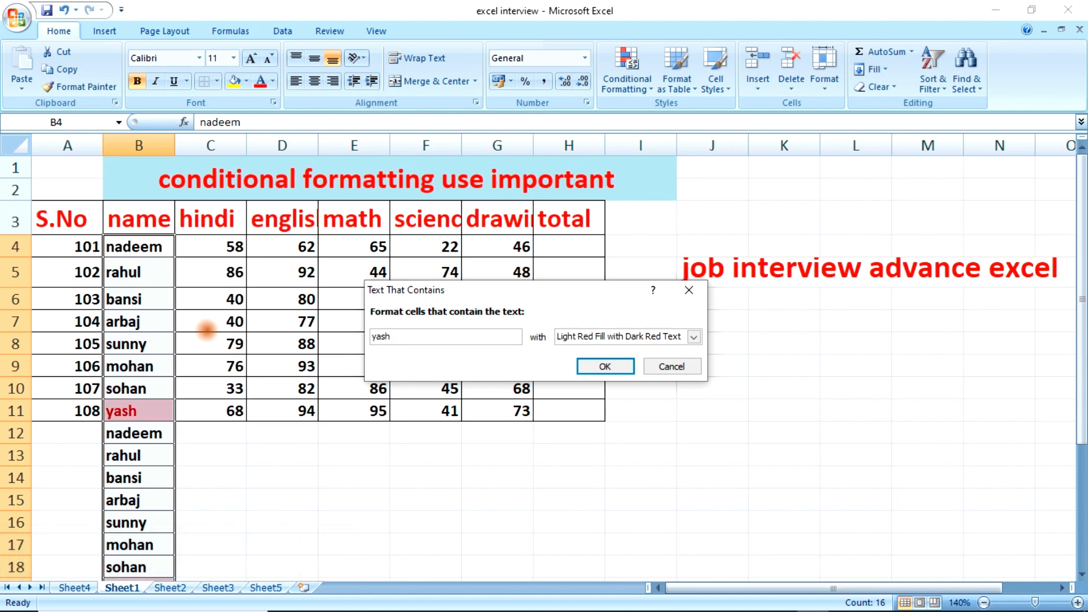
scroll(187, 283, down, 3)
scroll(187, 284, up, 3)
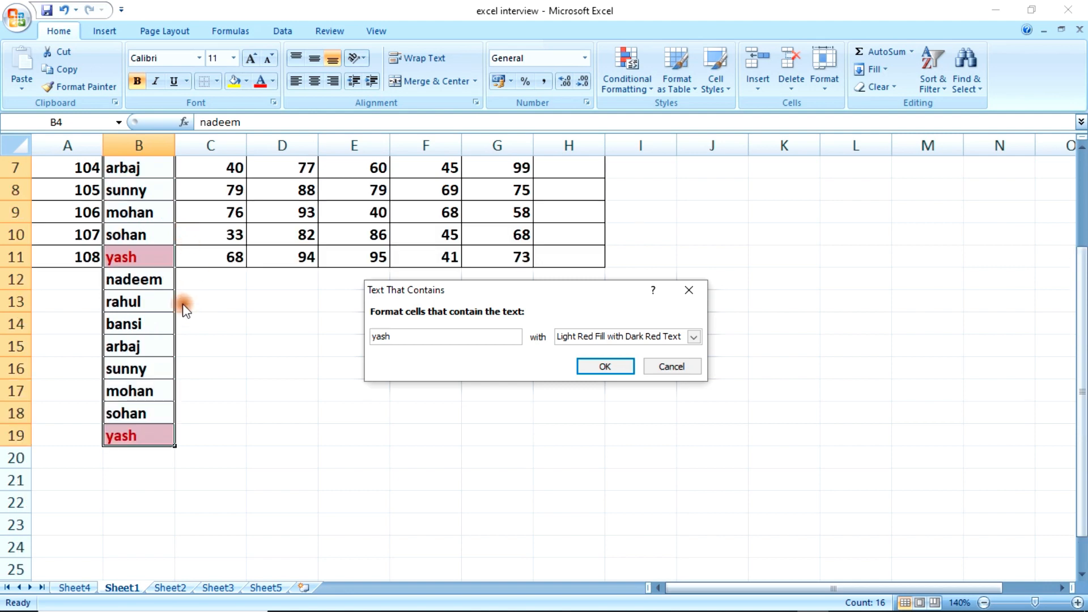
click(671, 366)
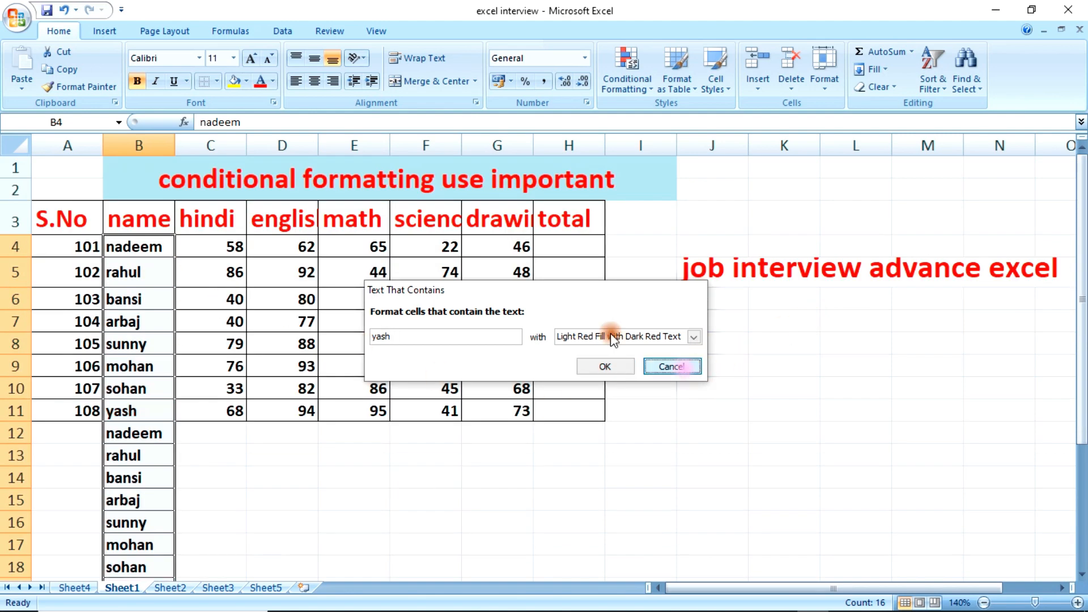
Apply an A Date Occurring highlight rule for Today to D11:D12 with Light Red Fill with Dark Red Text.
click(251, 416)
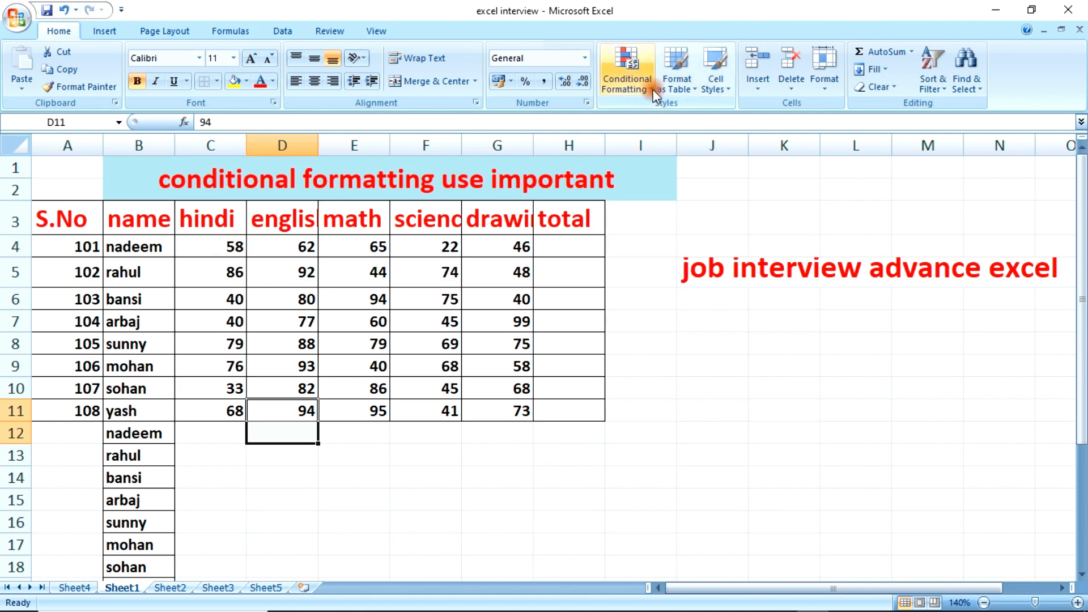
click(627, 71)
mouse_move(652, 120)
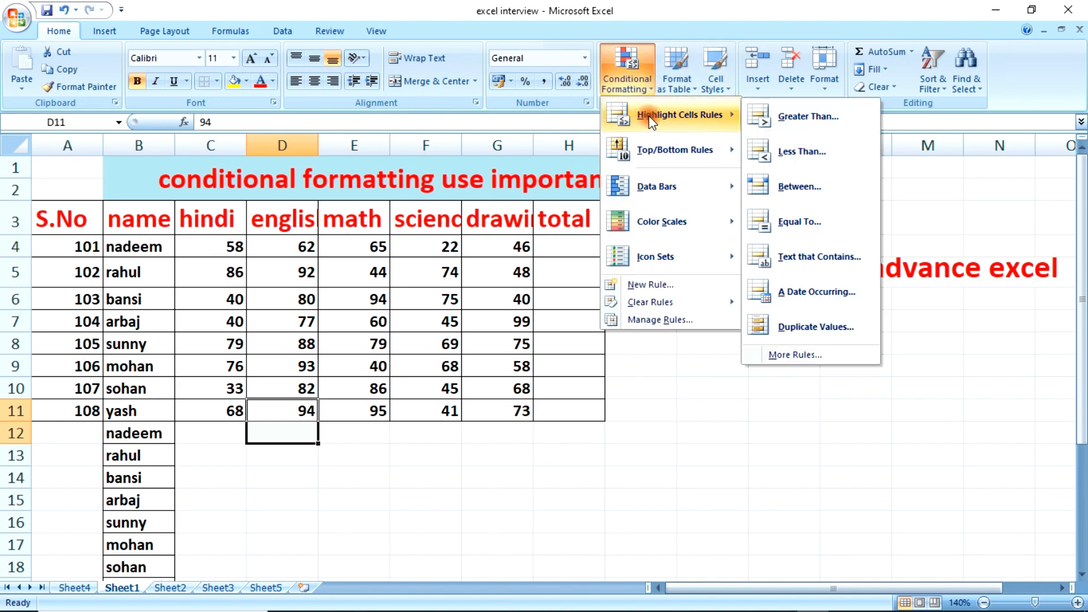
click(816, 292)
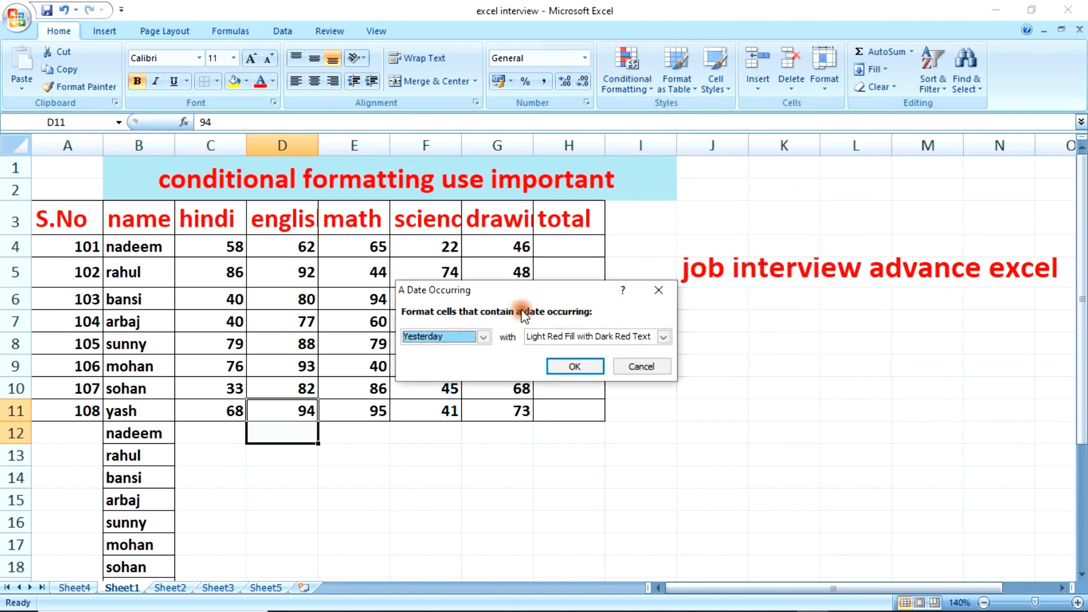
drag(532, 295, 759, 281)
click(712, 323)
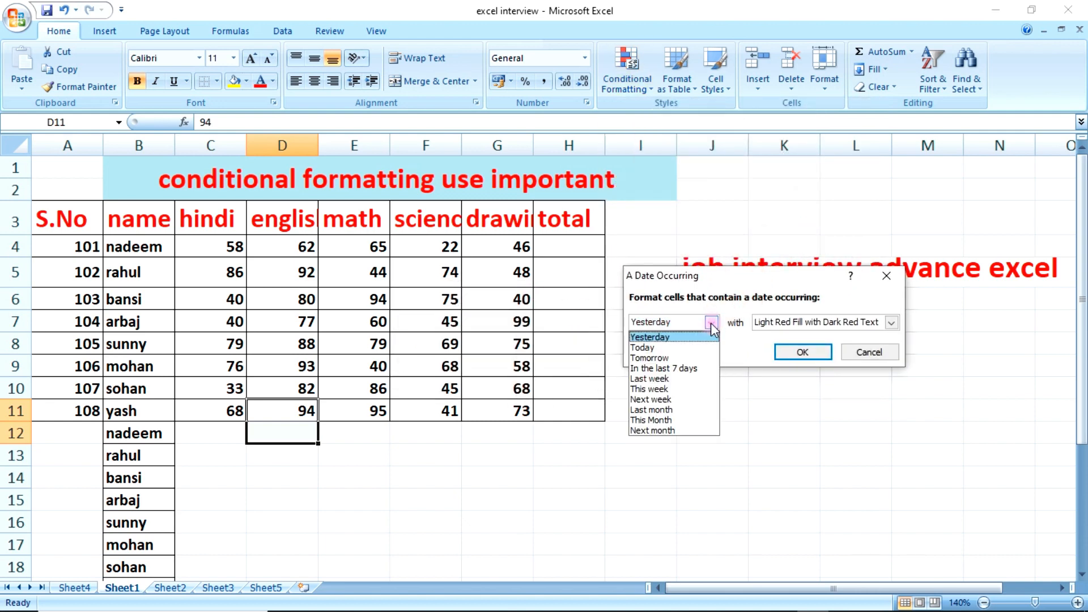
click(654, 348)
click(803, 352)
click(399, 460)
click(281, 440)
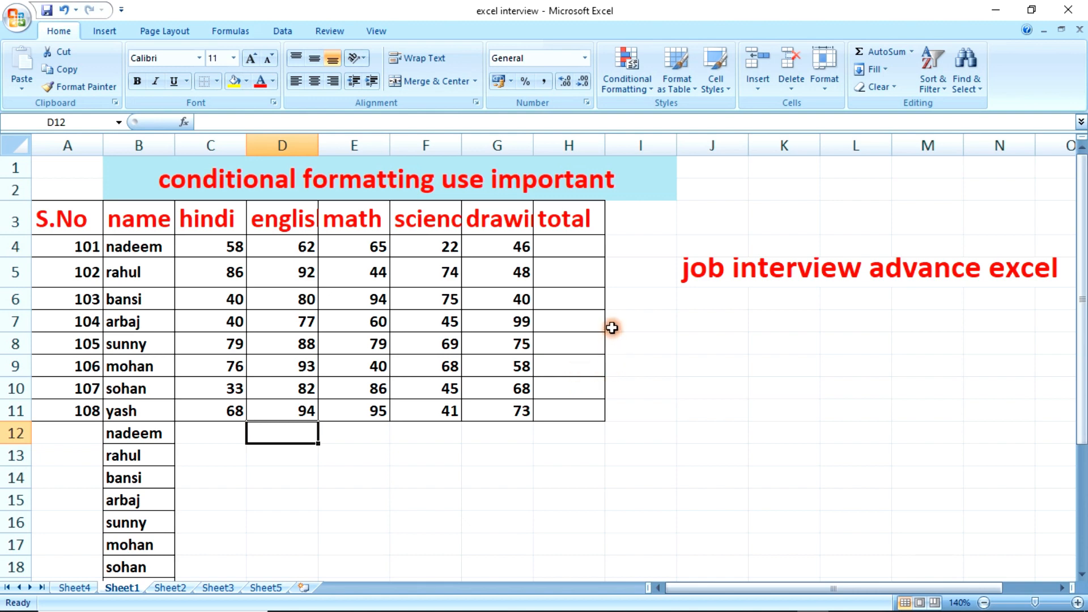
Preview a Duplicate Values highlight rule on the marks C4:G10, switch it to Unique, and dismiss it without applying.
drag(226, 242, 518, 392)
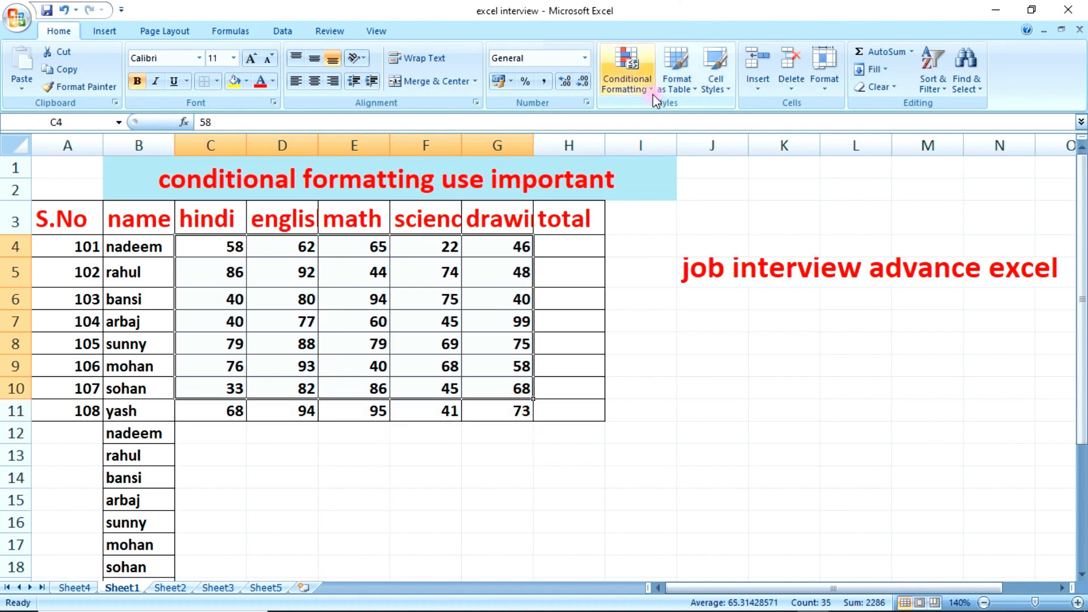
click(656, 100)
mouse_move(680, 115)
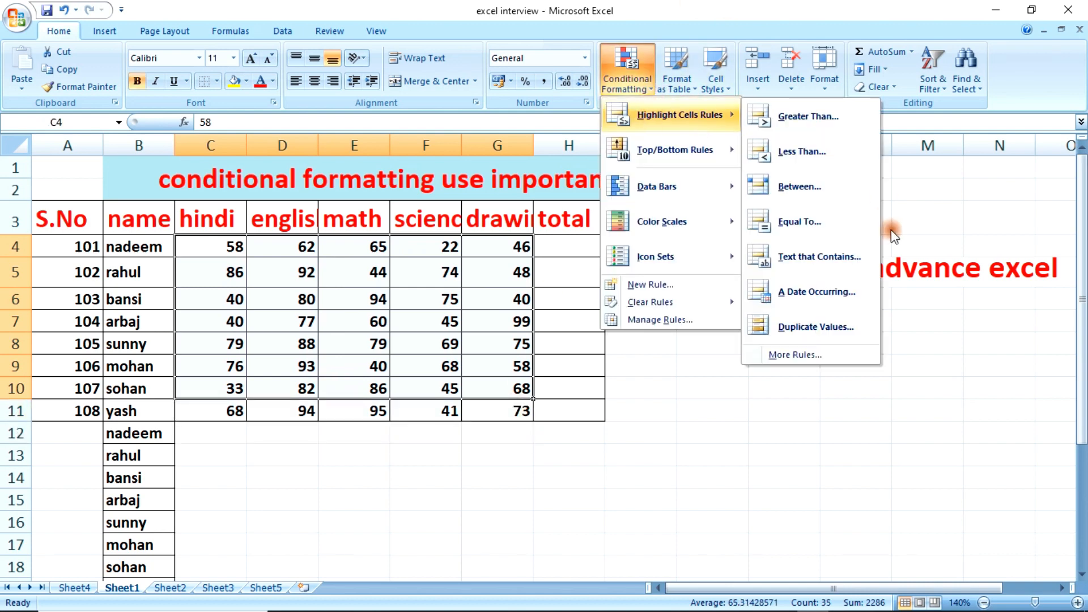
click(839, 327)
drag(753, 284, 670, 174)
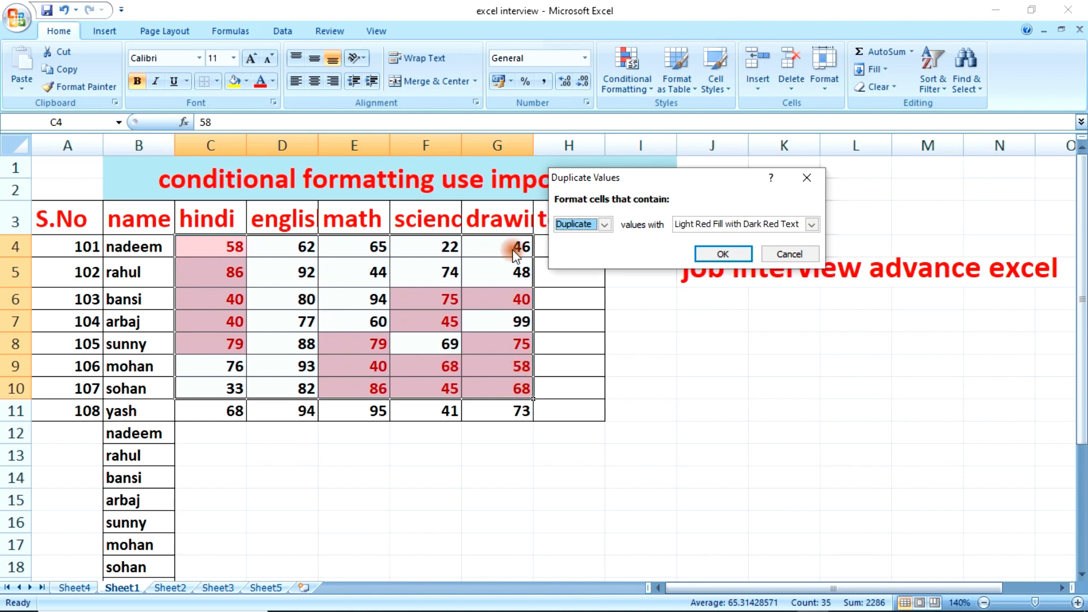
click(605, 225)
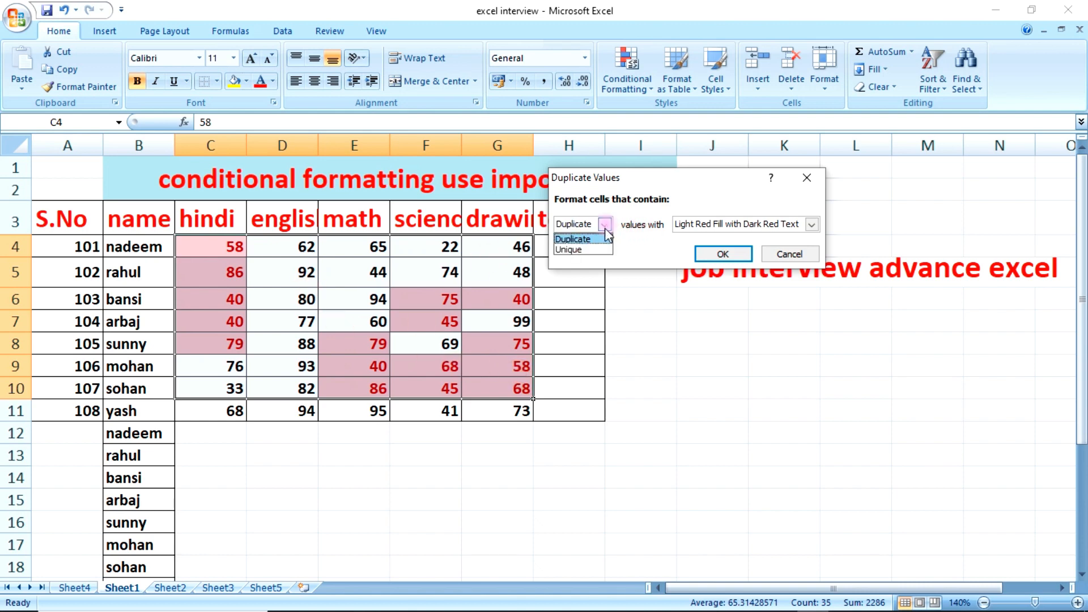
click(572, 249)
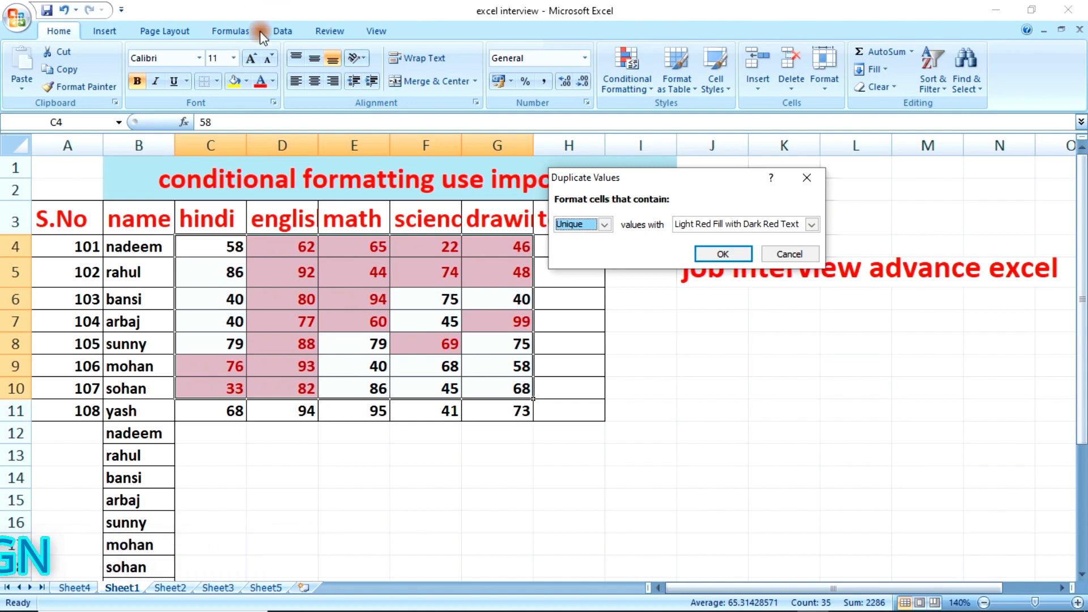
click(793, 256)
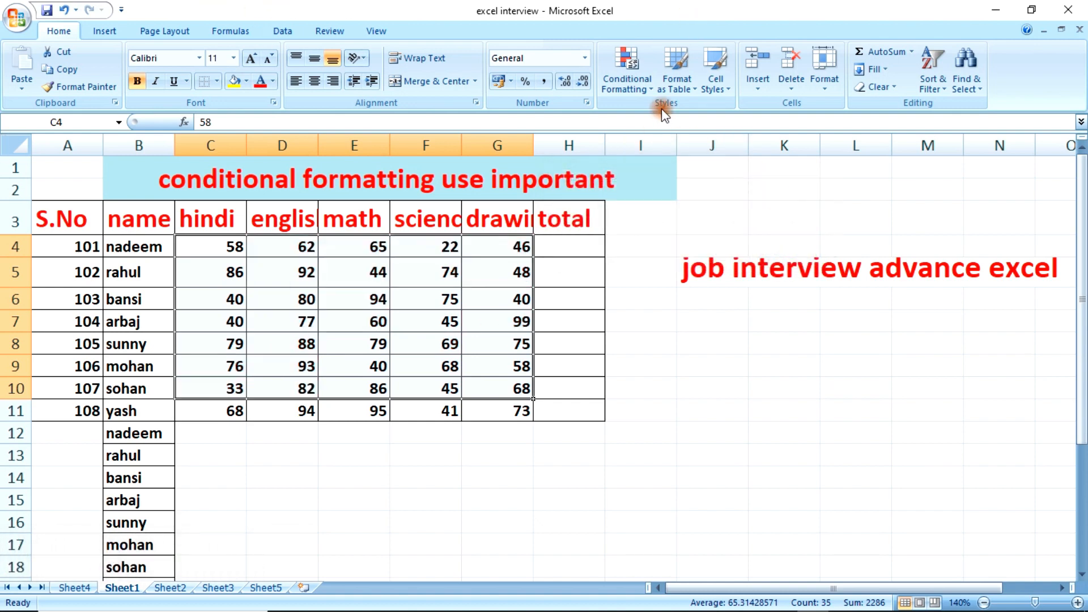
Preview a Top 10 Items rule on the marks C4:G11 with the rank set to 5, and dismiss it without applying.
click(649, 91)
mouse_move(662, 129)
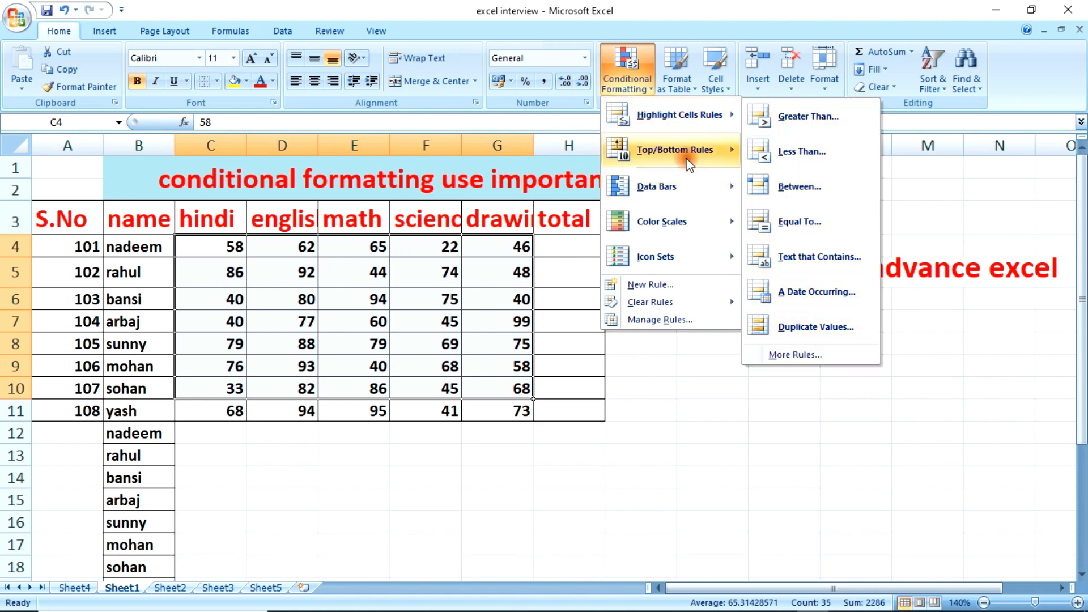
mouse_move(687, 161)
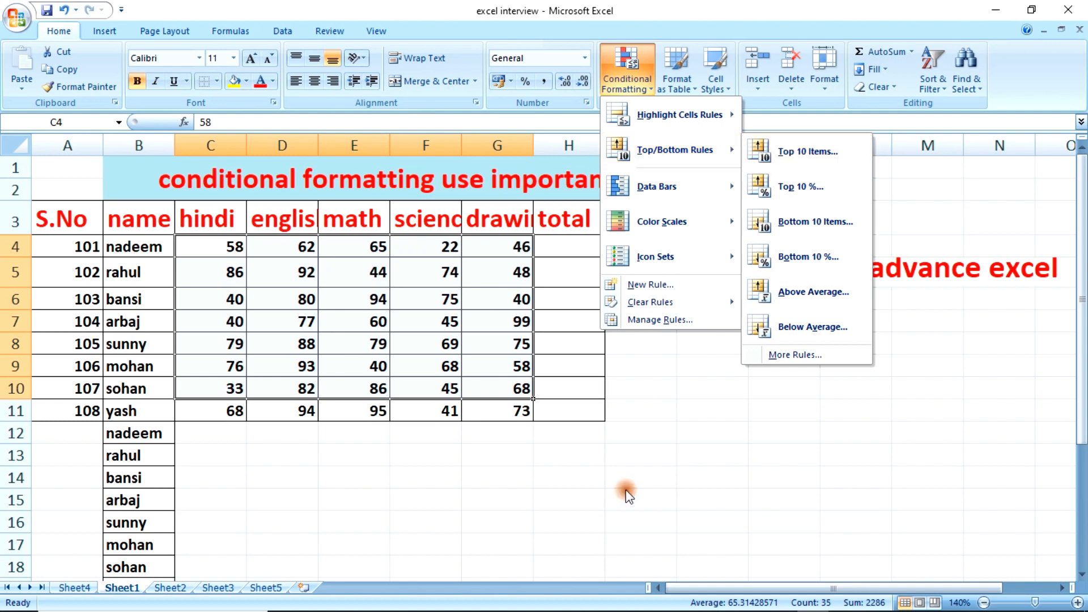
click(238, 277)
drag(220, 248, 522, 416)
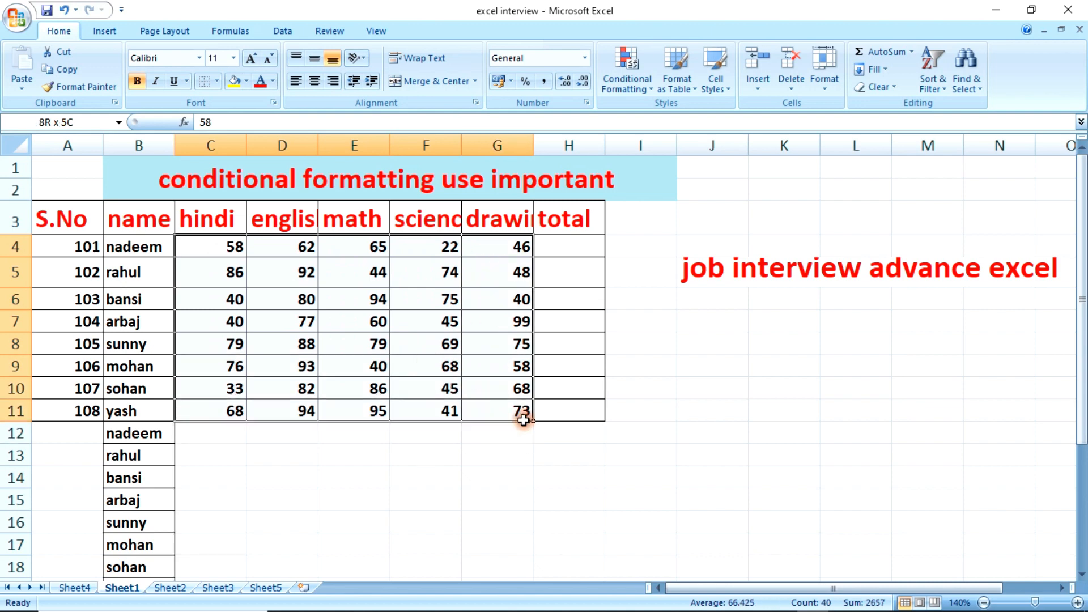
click(654, 91)
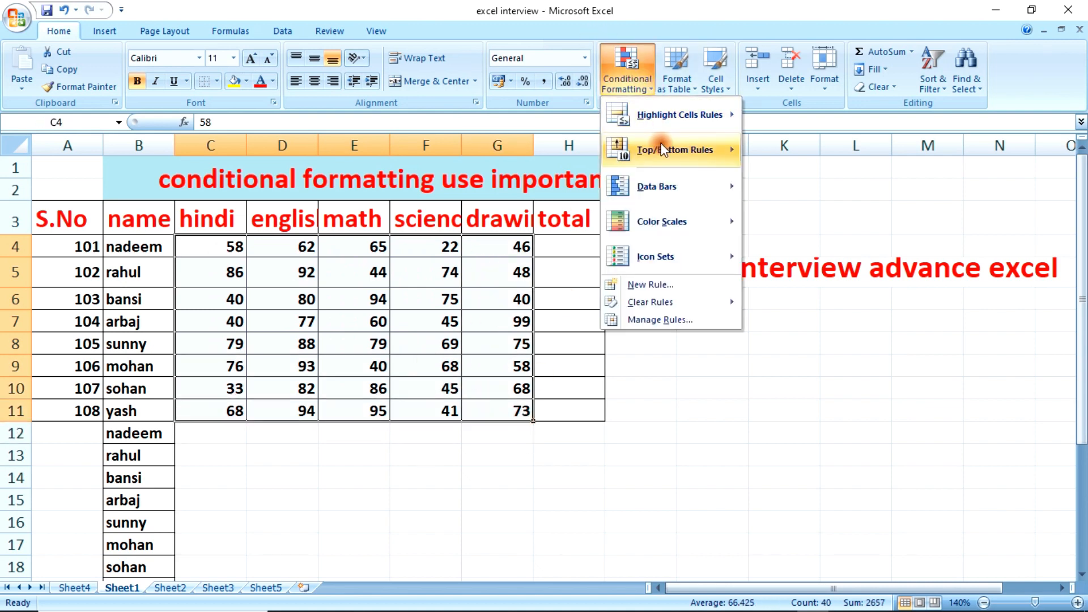
click(782, 151)
drag(670, 179, 774, 270)
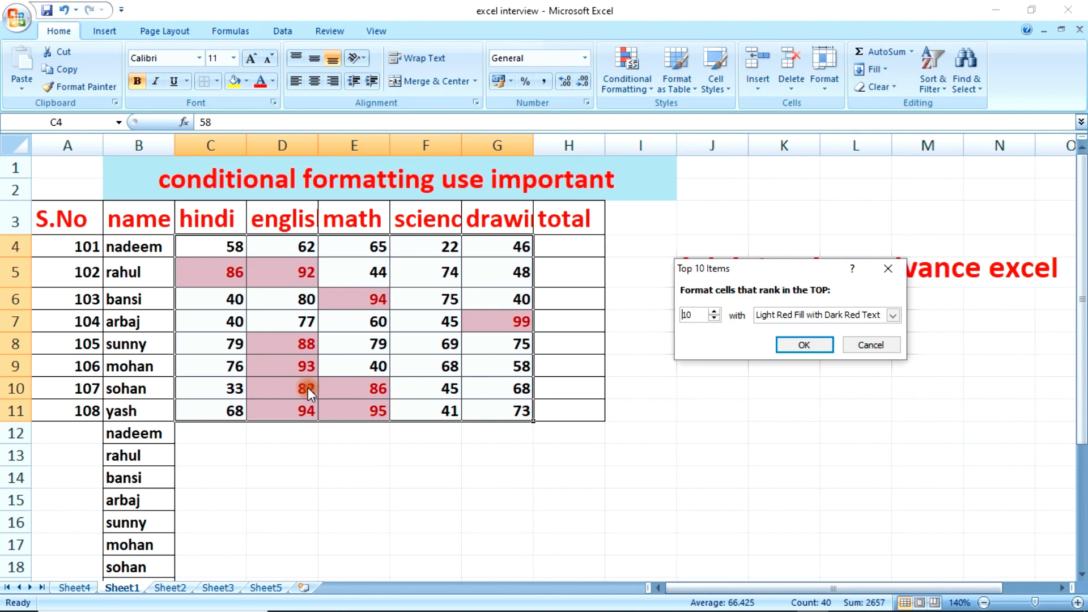
double_click(696, 314)
text(5)
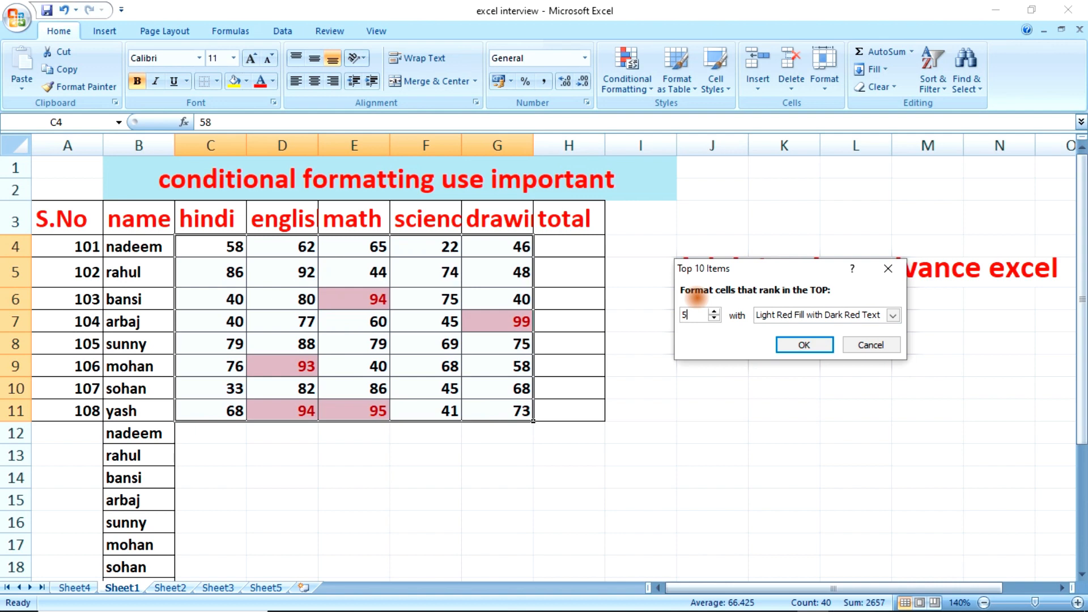
click(888, 269)
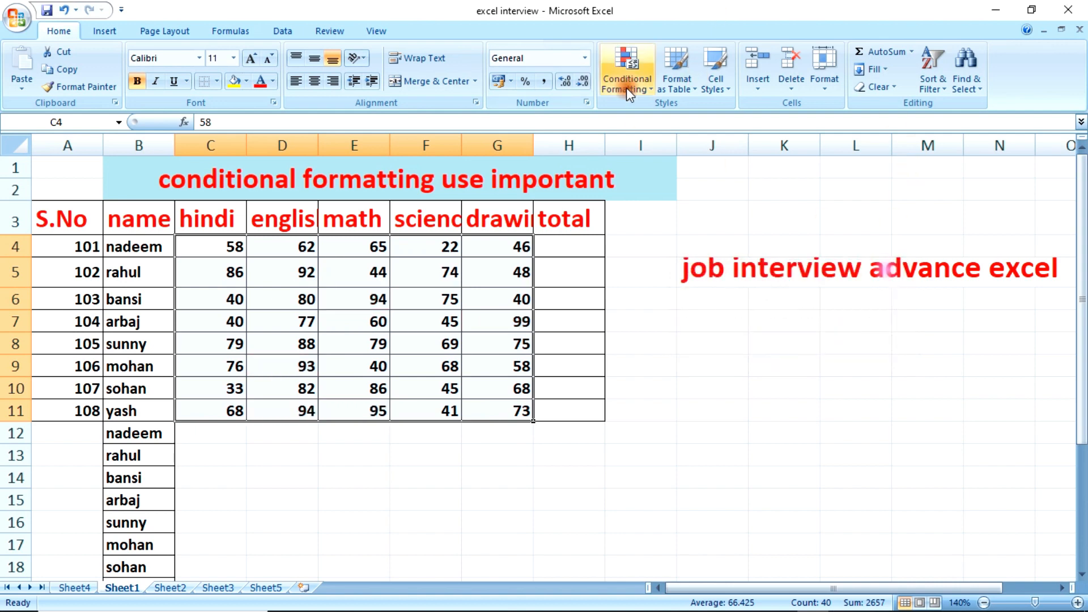
Preview a Top 10% rule on the marks C4:G11 with the percentage lowered to 5, and cancel it.
click(651, 88)
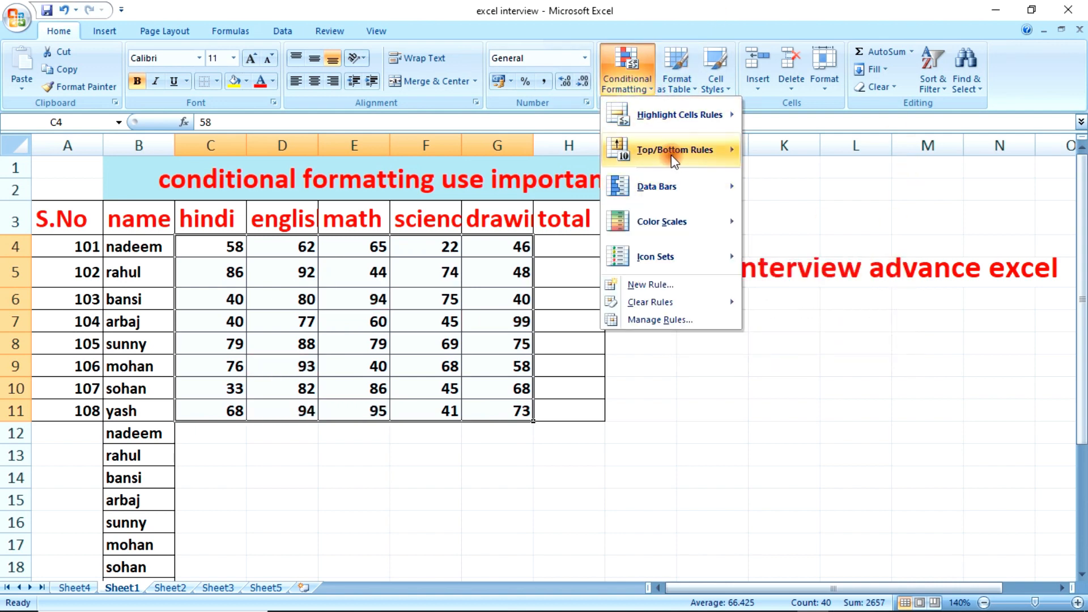
mouse_move(671, 152)
click(831, 189)
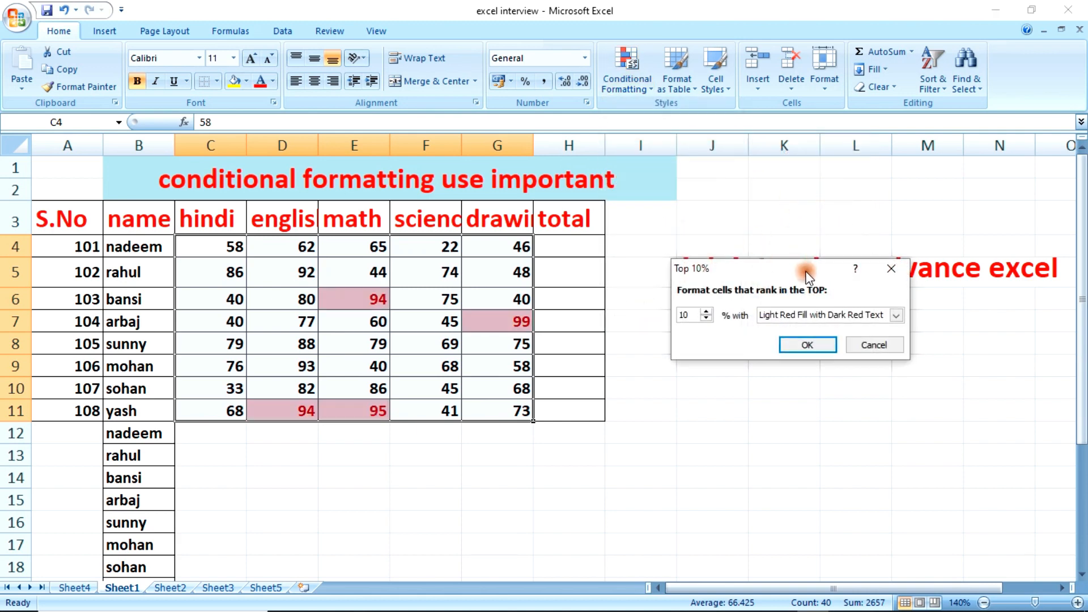
drag(814, 195, 764, 227)
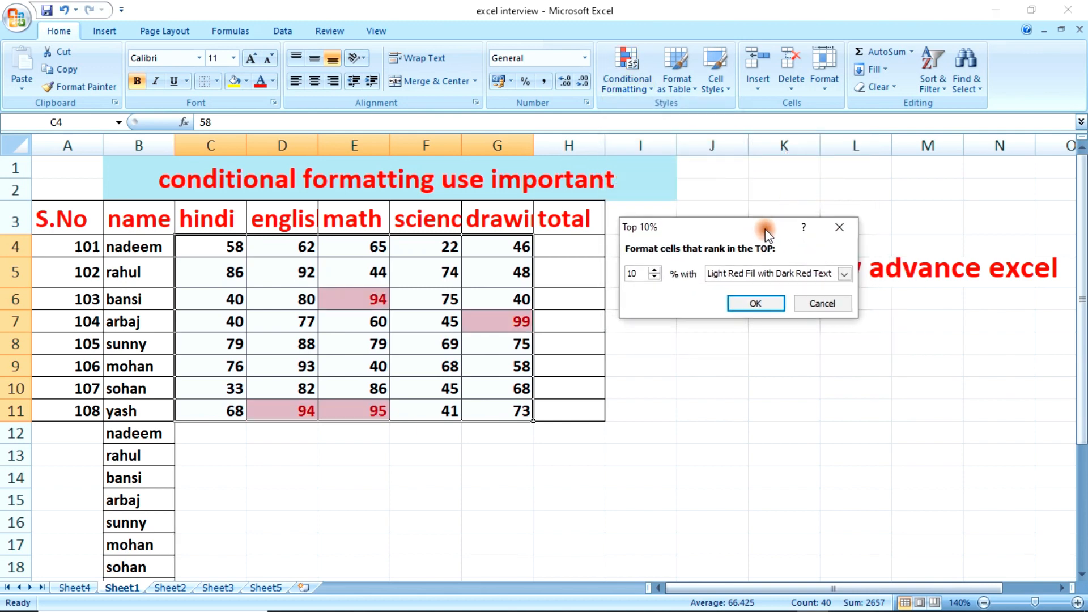
click(655, 277)
click(655, 277)
click(655, 277)
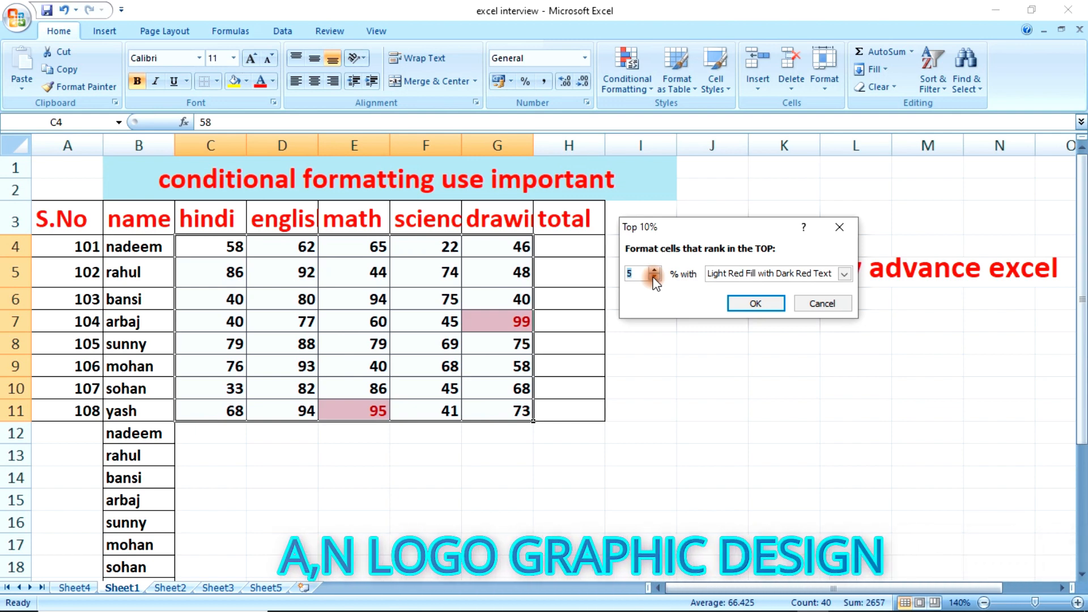
click(822, 304)
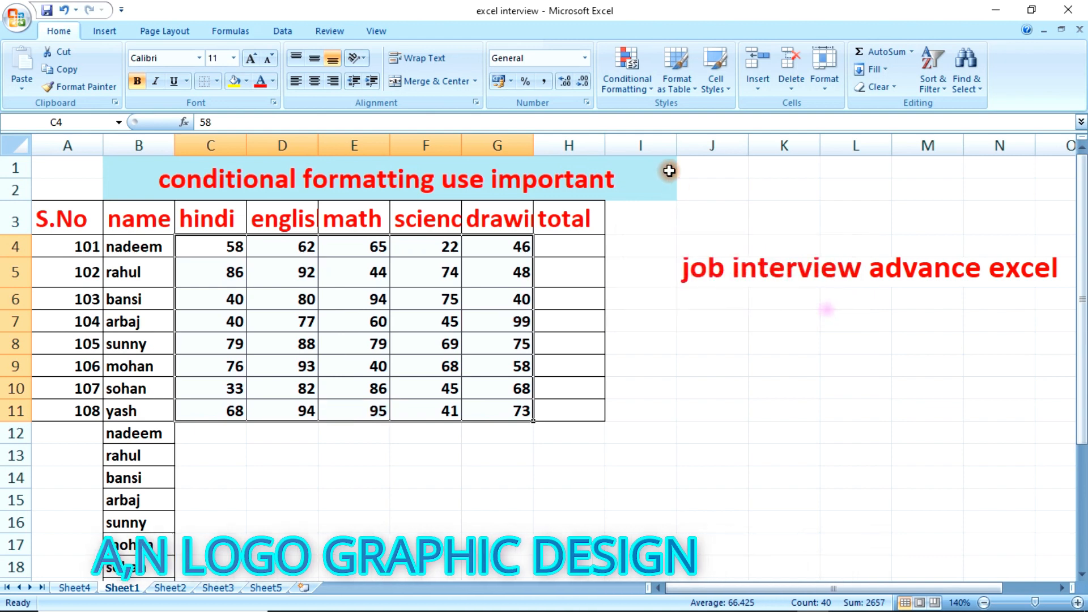
Preview a Bottom 10 Items rule on the marks C4:G11 with Light Red Fill with Dark Red Text, and cancel it.
click(651, 88)
mouse_move(671, 149)
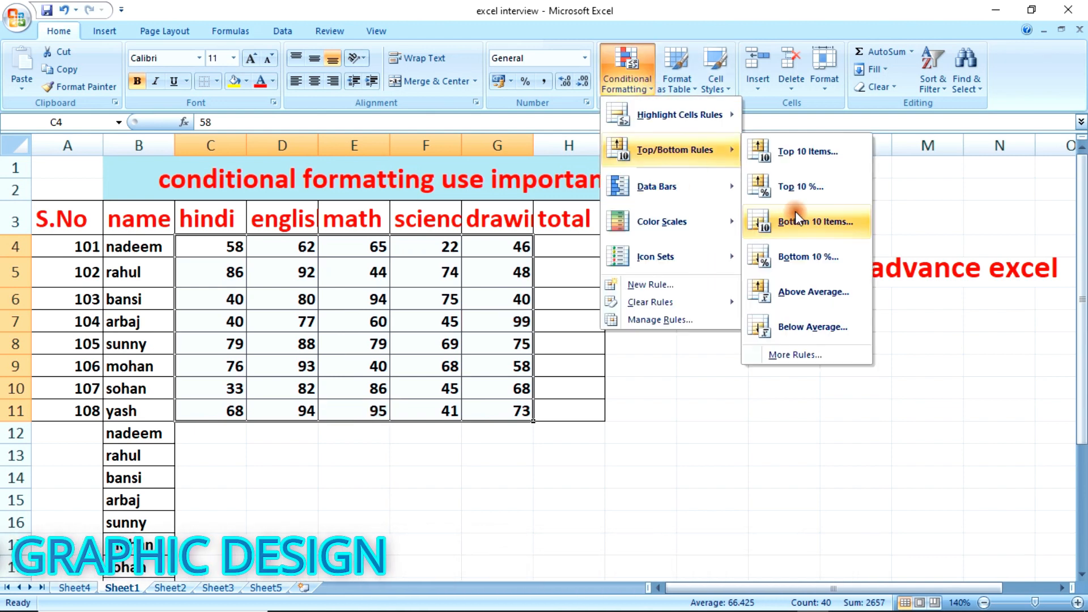
click(802, 226)
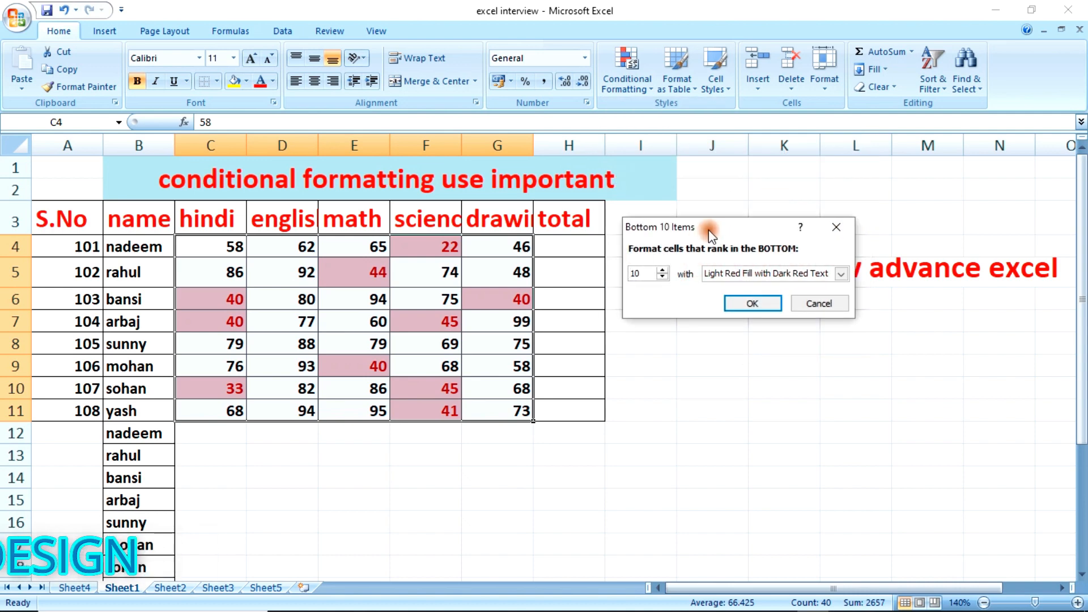
drag(708, 229, 737, 212)
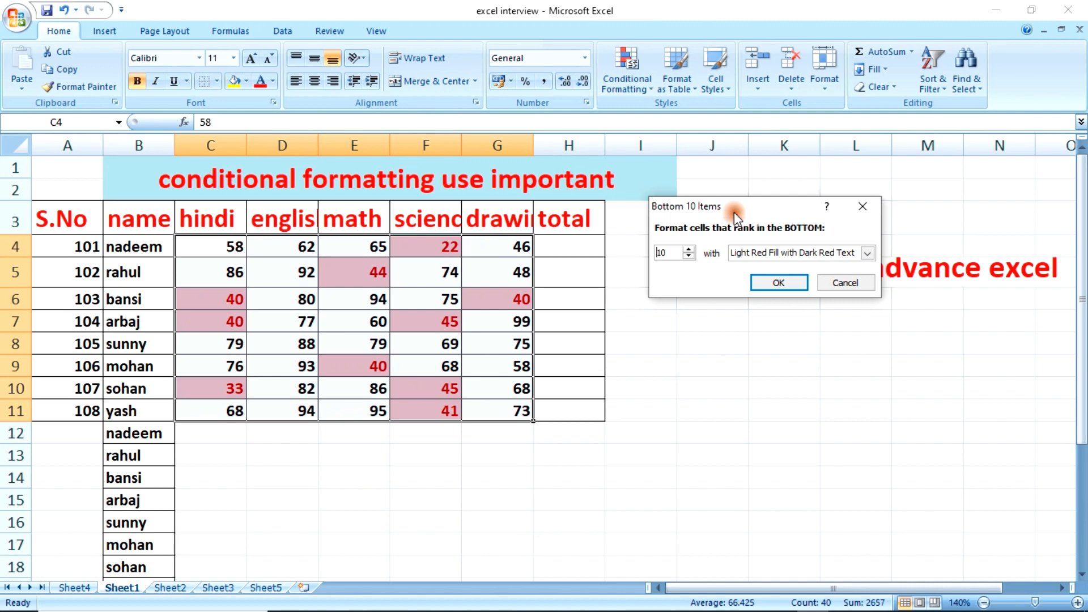
click(853, 283)
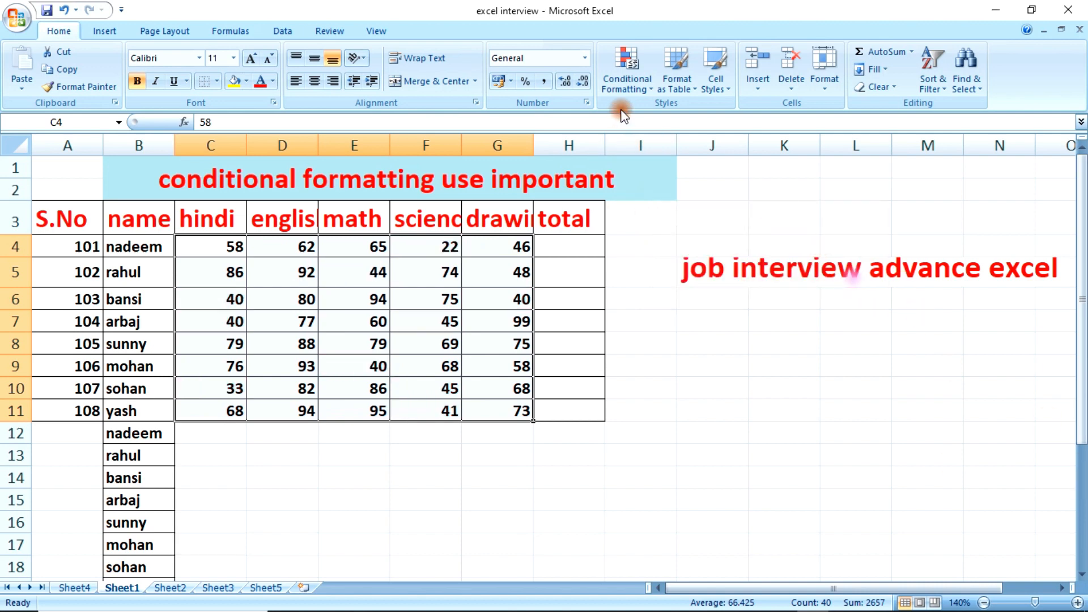
Preview an Above Average rule on the marks C4:G11, check its format choices, and cancel it.
click(654, 85)
mouse_move(668, 127)
mouse_move(670, 150)
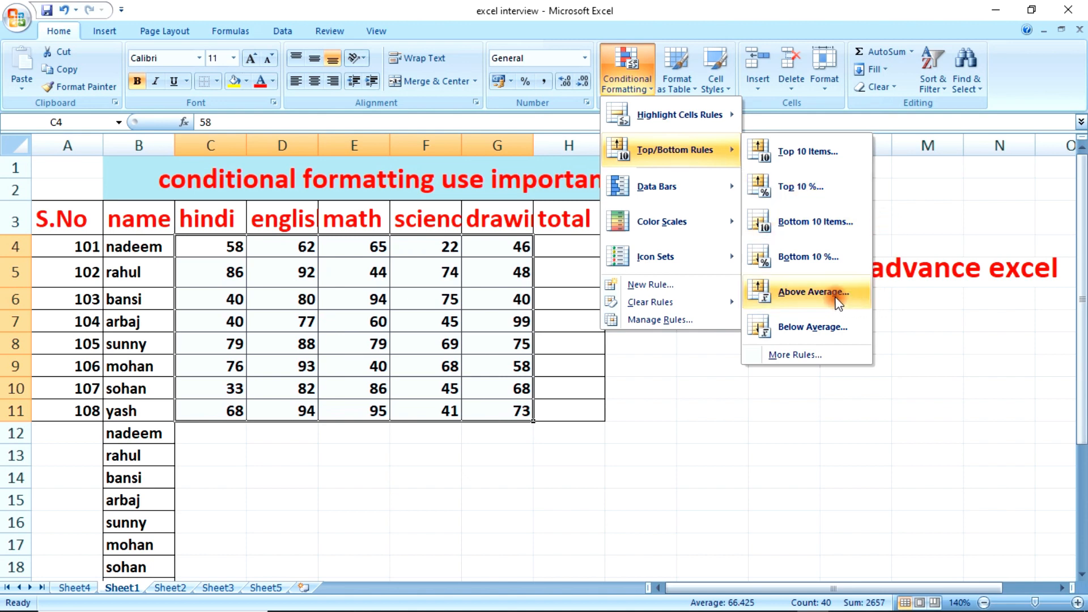
click(815, 292)
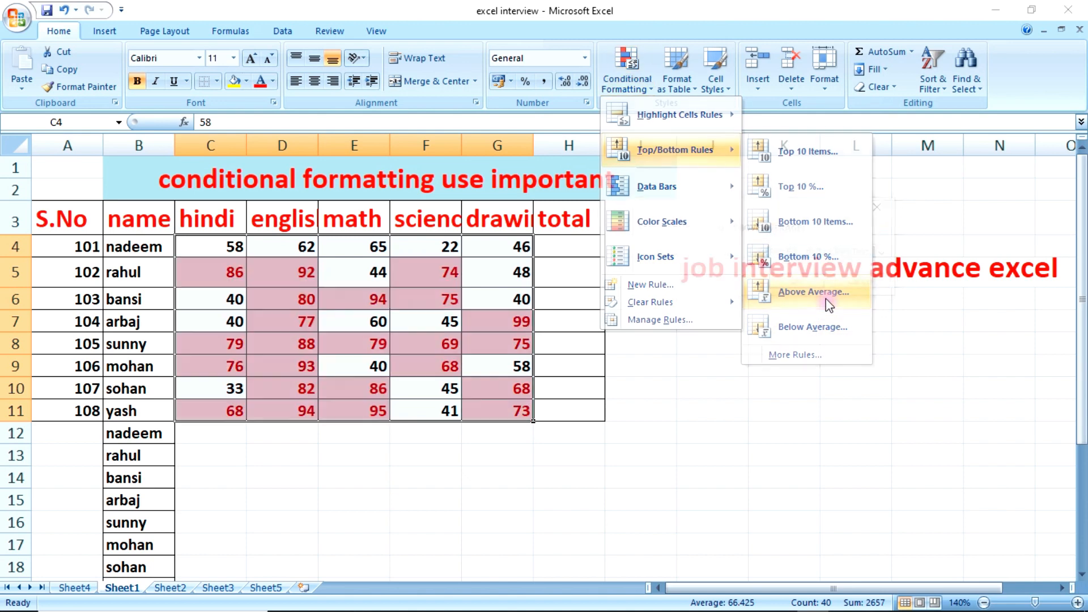
drag(791, 210, 809, 292)
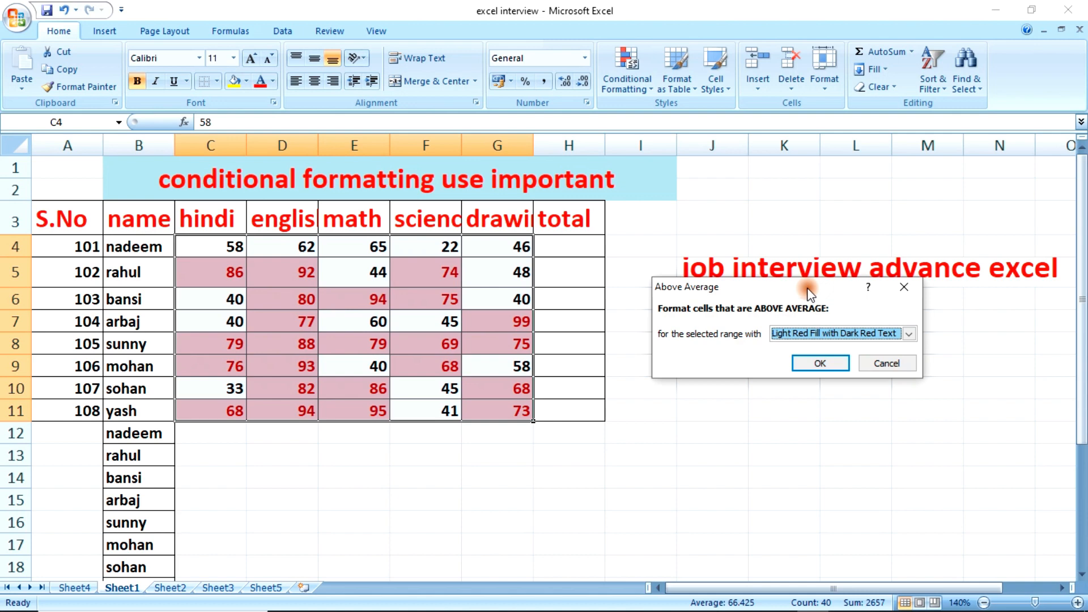
drag(810, 294, 807, 294)
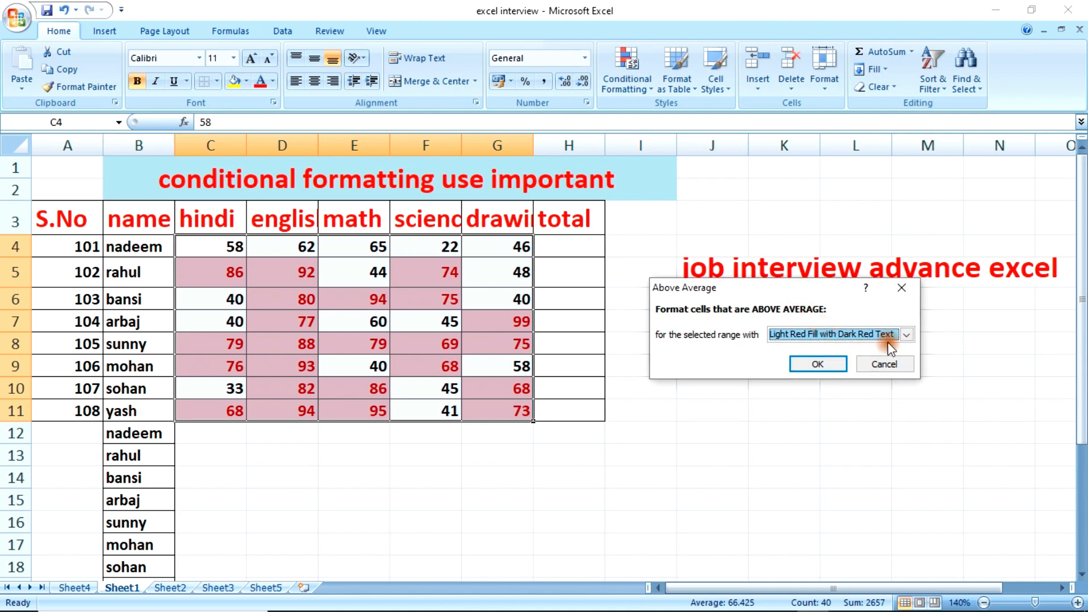
click(905, 335)
click(750, 417)
click(884, 364)
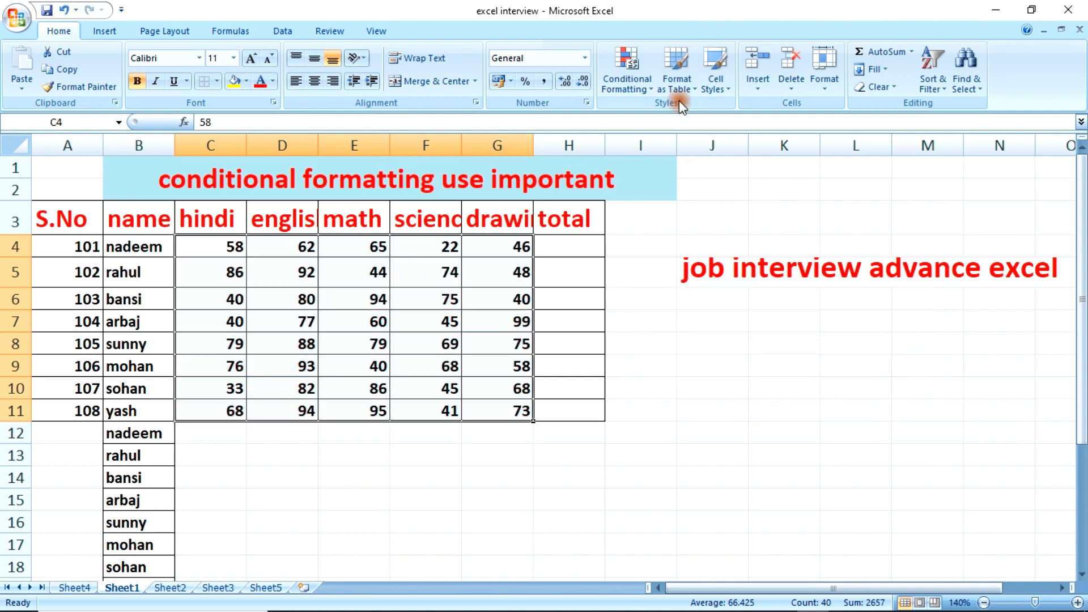
Preview the Data Bars, Color Scales and Icon Sets styles on the marks C4:G11 without applying any.
click(651, 91)
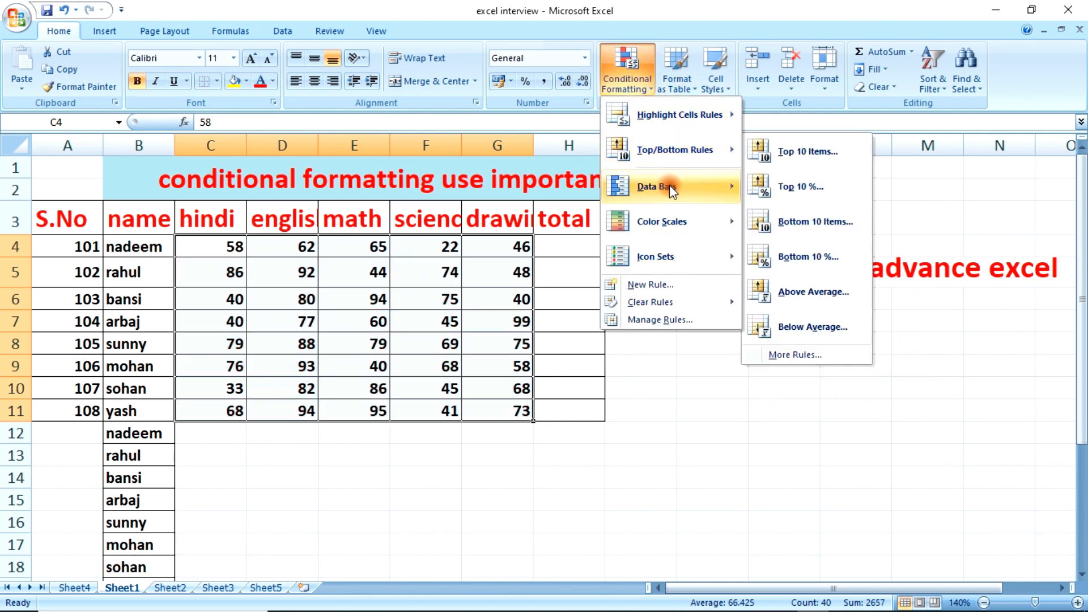
mouse_move(668, 187)
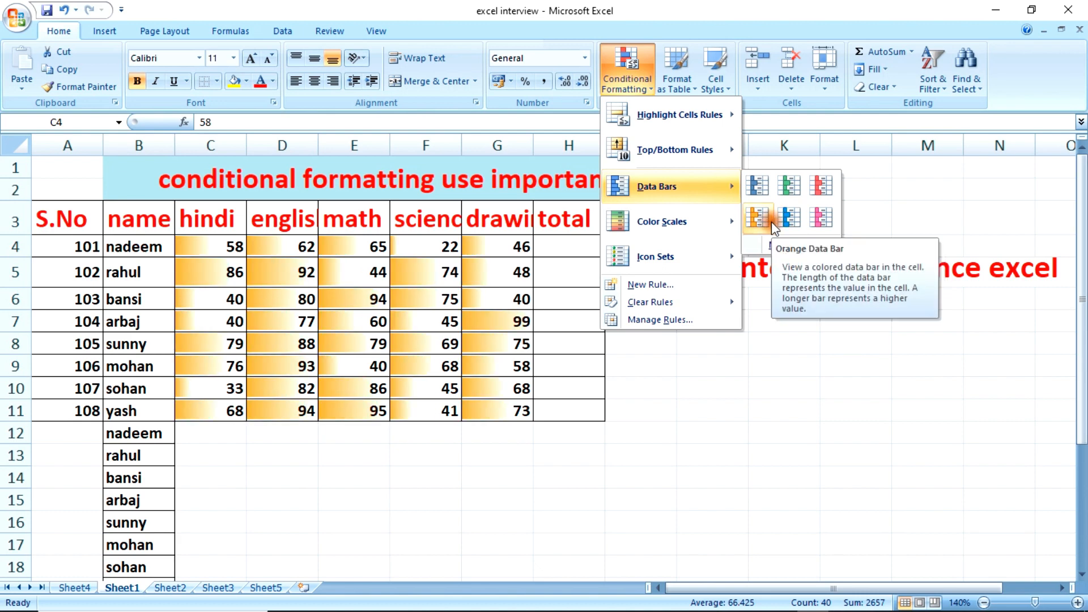
mouse_move(702, 230)
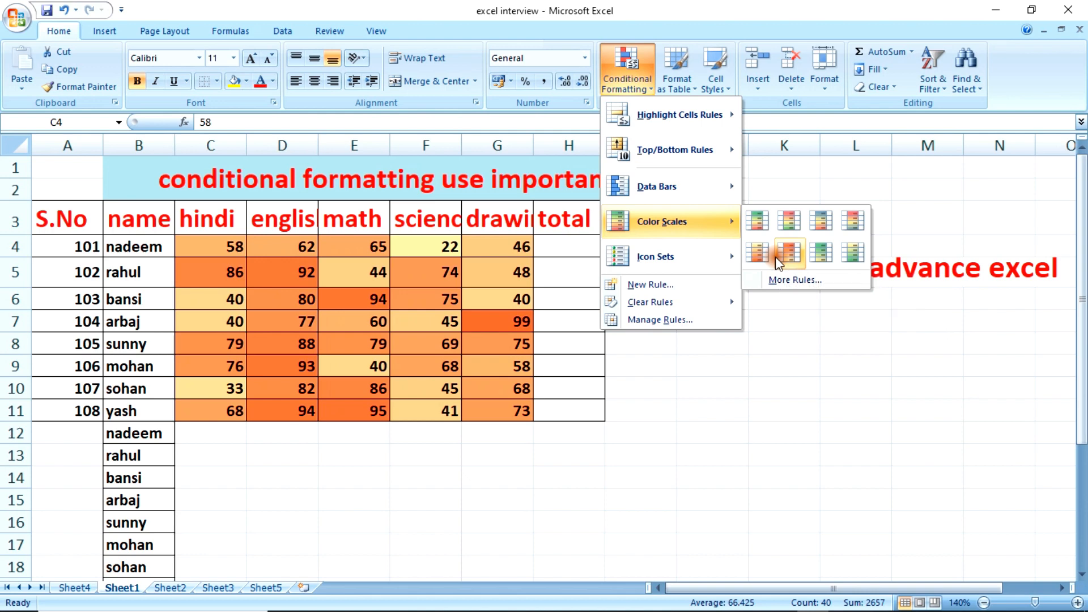
mouse_move(692, 256)
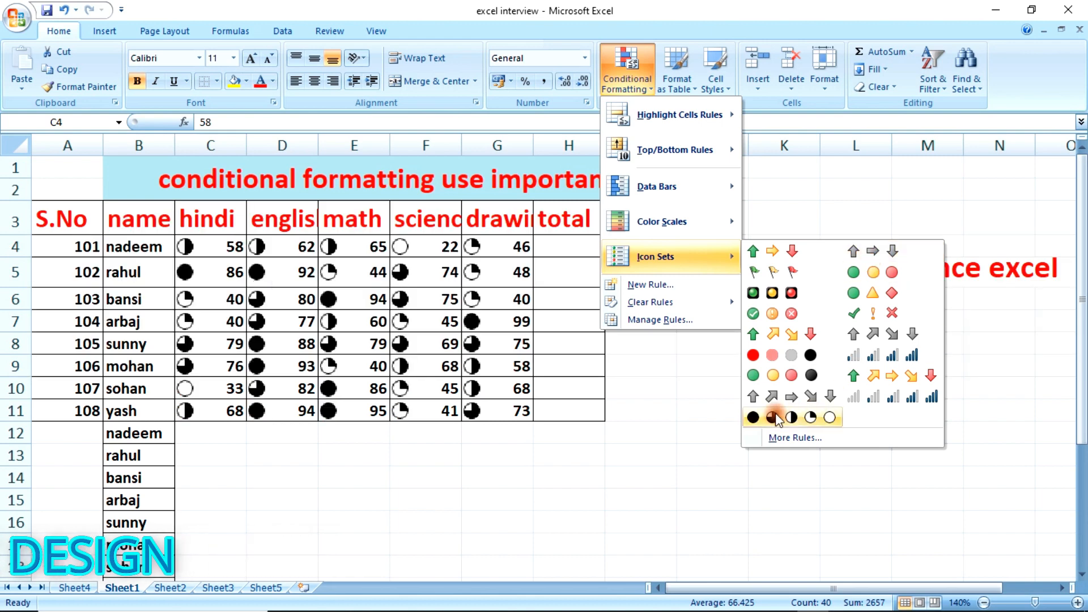
click(658, 390)
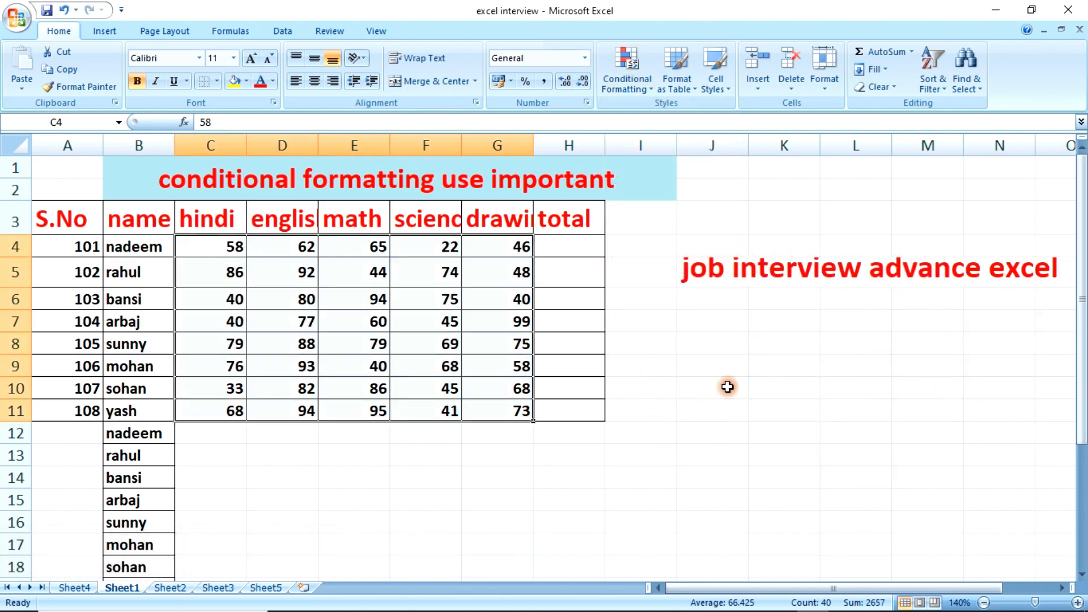